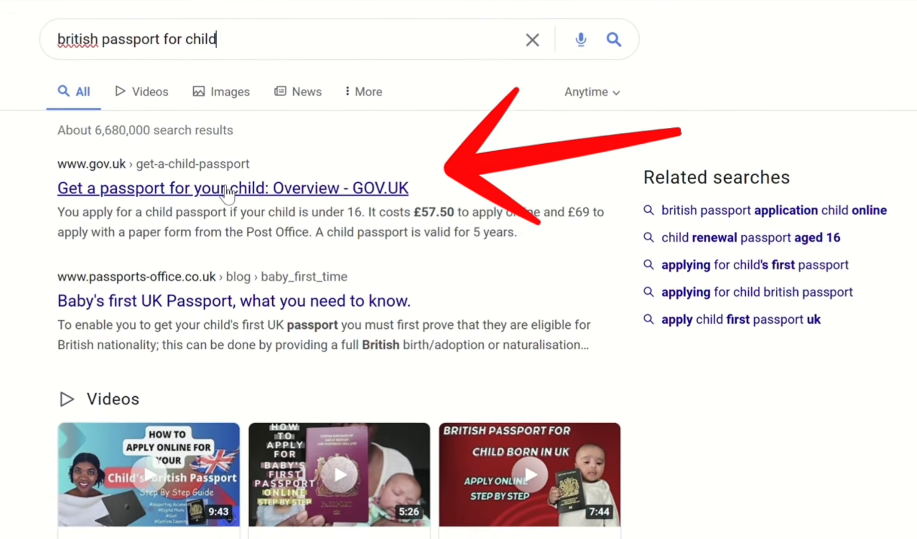
# Open the GOV.UK "Get a passport for your child" search result and read its overview on costs, eligibility and timing.
pyautogui.click(225, 189)
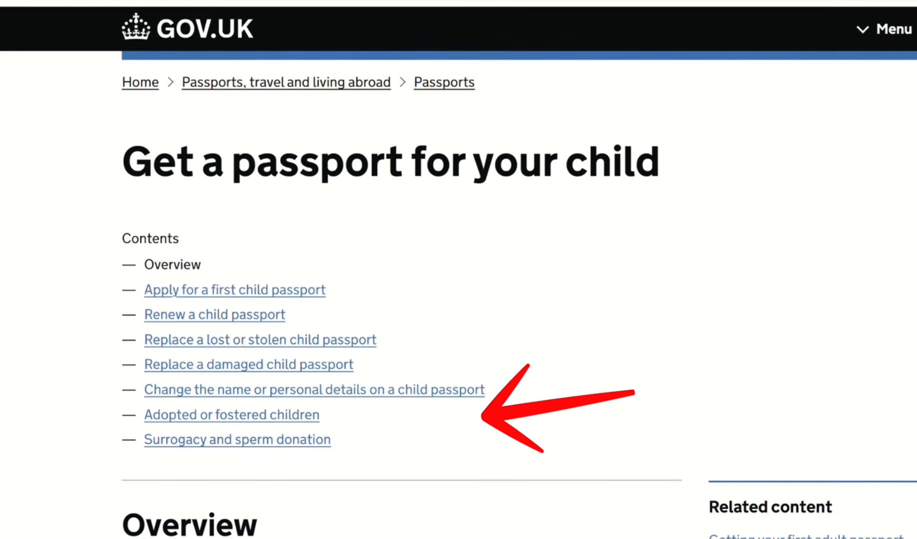
pyautogui.scroll(-2, 861, 134)
pyautogui.scroll(-1, 458, 269)
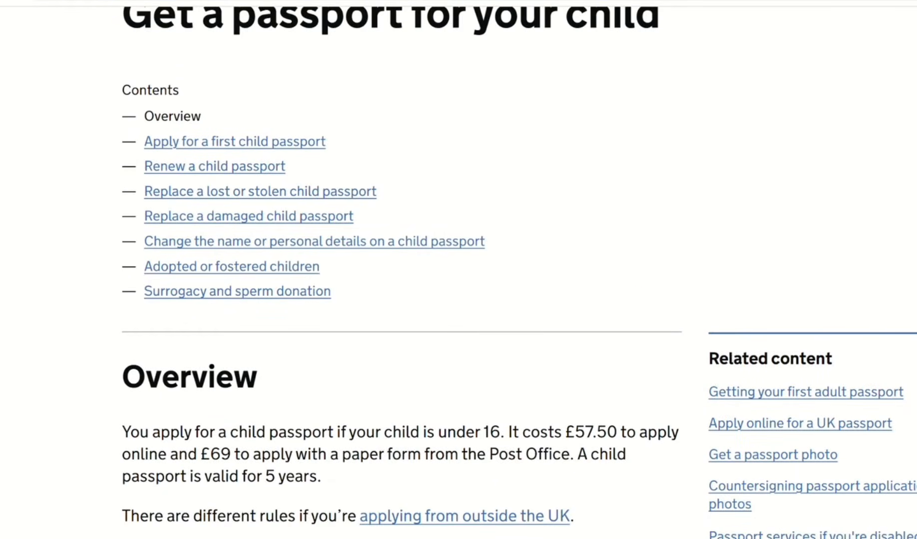
pyautogui.scroll(-6, 459, 269)
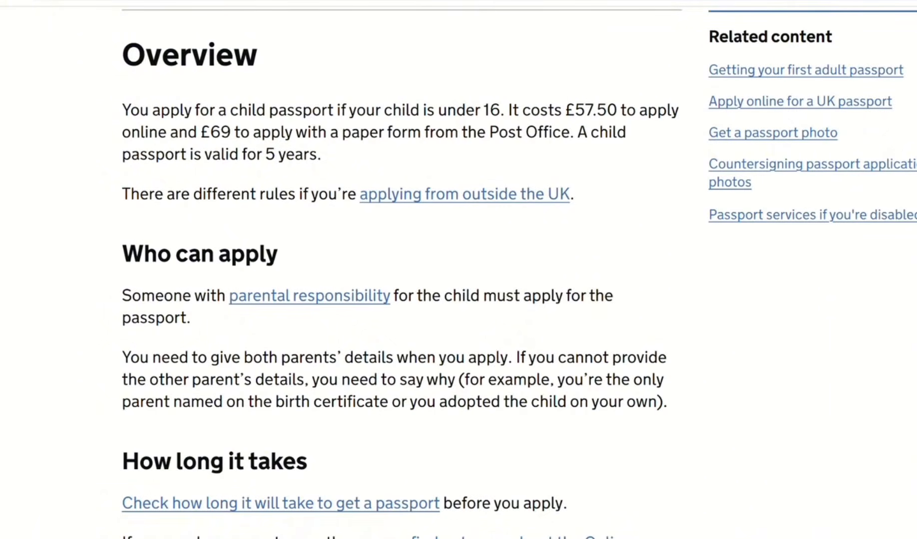
pyautogui.scroll(-5, 400, 270)
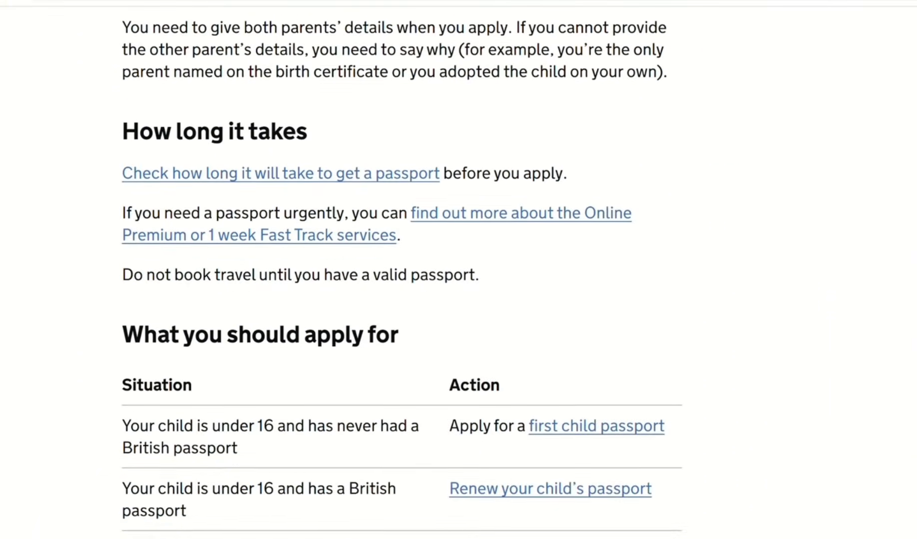
pyautogui.scroll(-3, 399, 270)
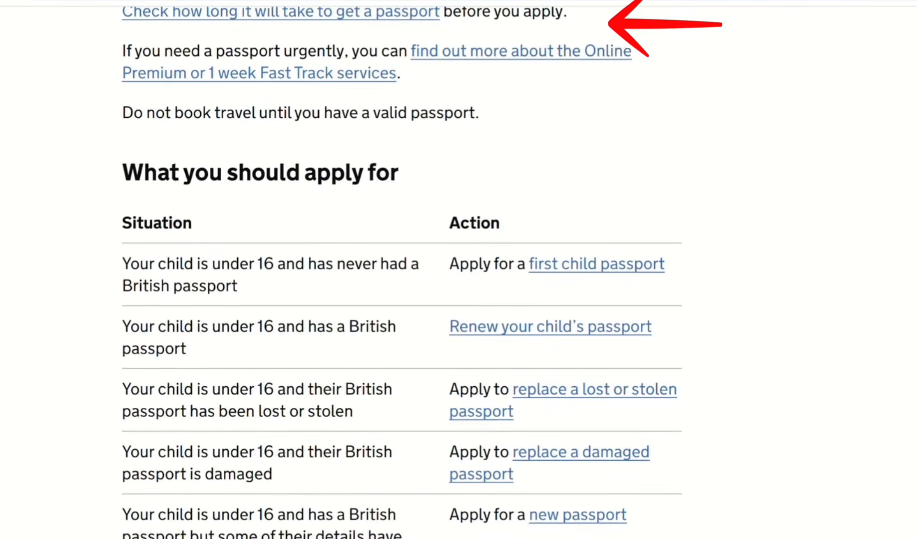
# Open the guidance on how long it takes to get a passport and read the UK processing times.
pyautogui.scroll(2, 414, 270)
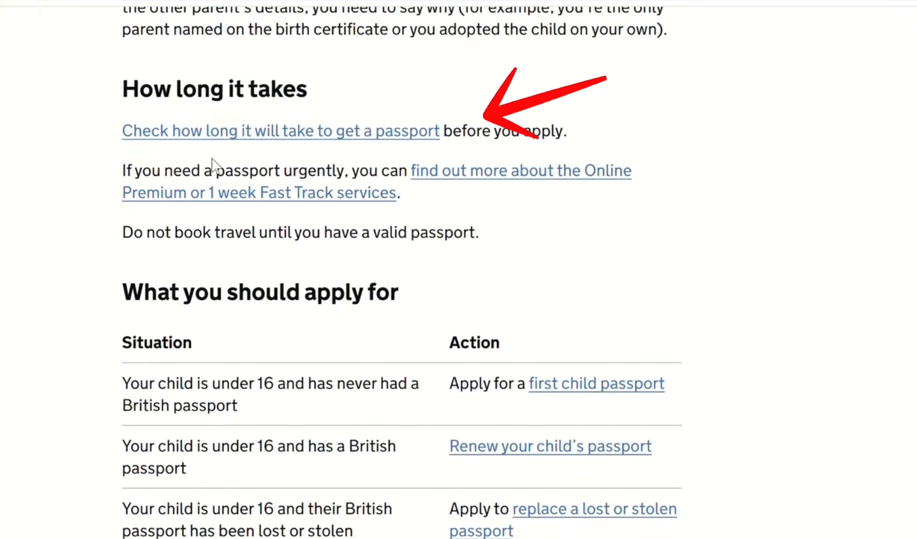
pyautogui.click(230, 145)
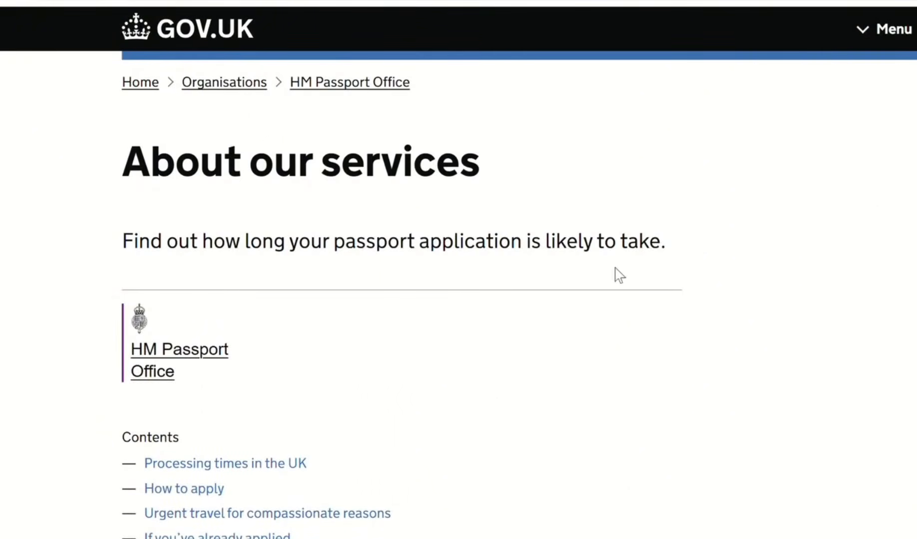
pyautogui.scroll(-6, 619, 275)
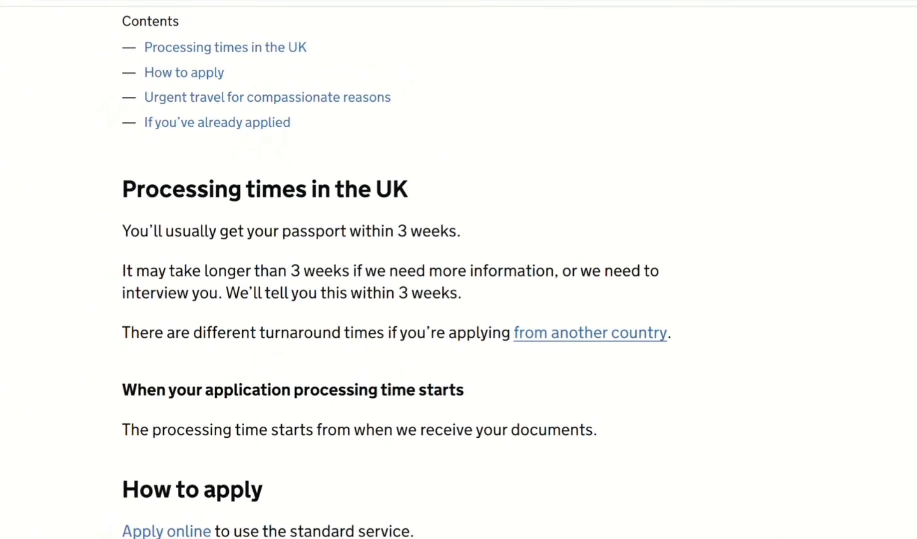
pyautogui.scroll(-5, 394, 272)
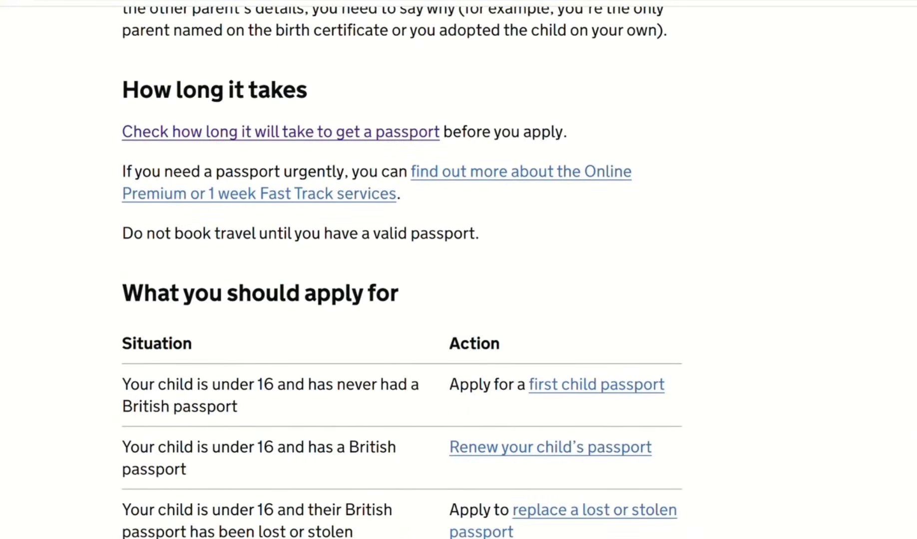
# Open the first child passport guidance from the list of situations and start the online application.
pyautogui.scroll(-3, 400, 270)
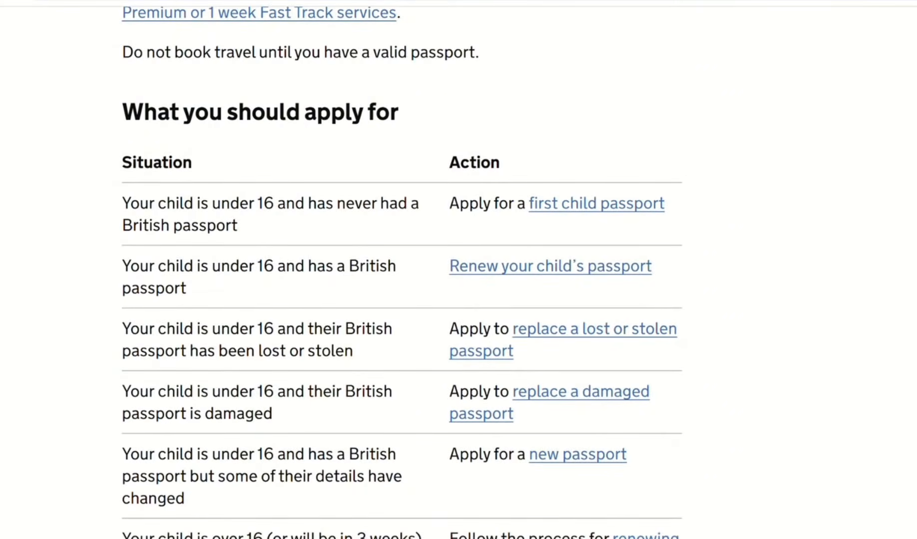
pyautogui.scroll(-2, 399, 270)
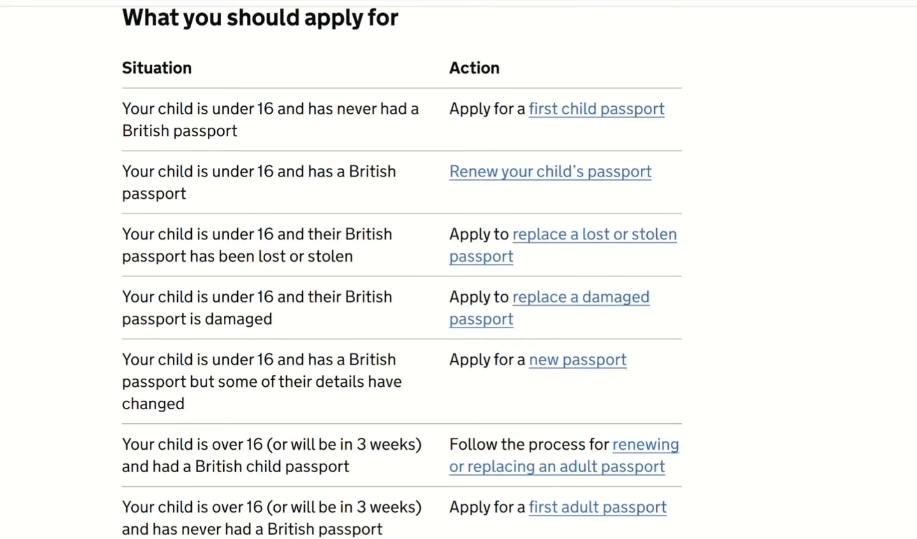
pyautogui.scroll(-1, 399, 269)
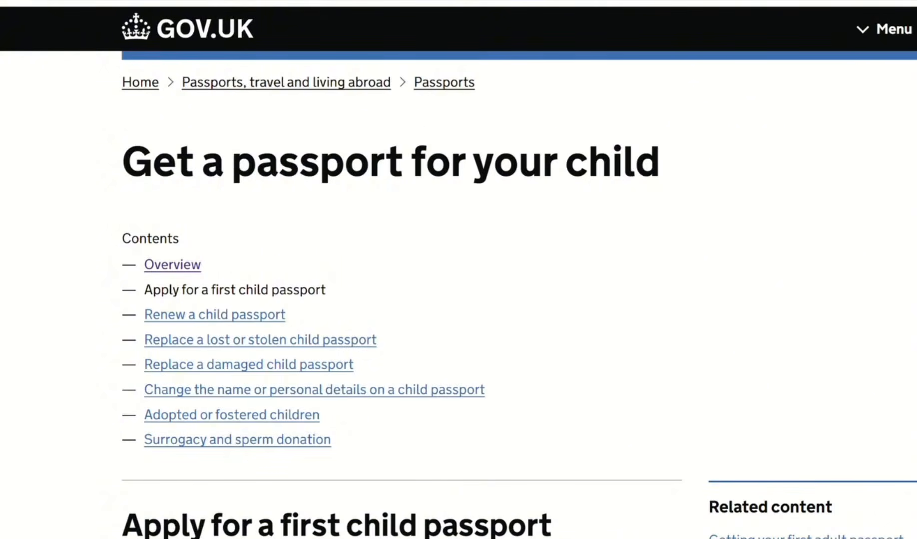
pyautogui.scroll(-5, 458, 272)
pyautogui.scroll(-4, 458, 272)
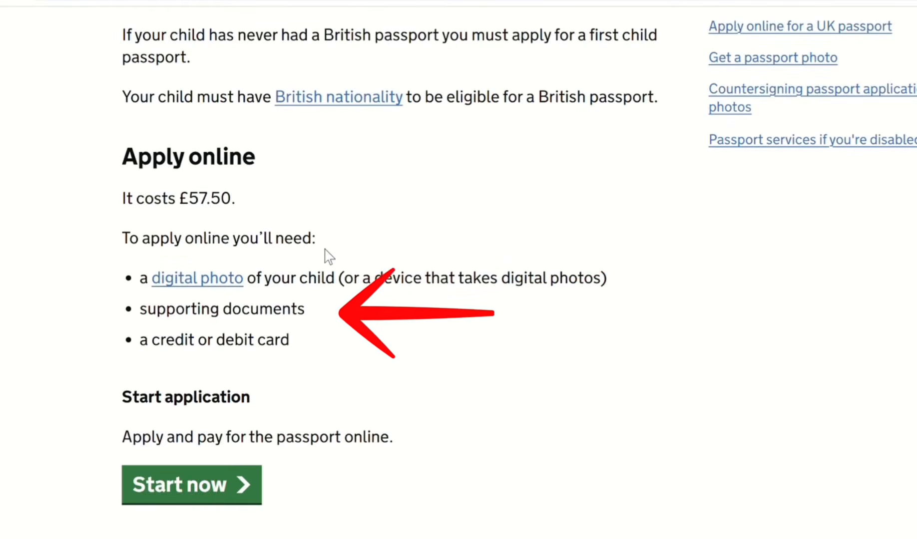
pyautogui.click(197, 489)
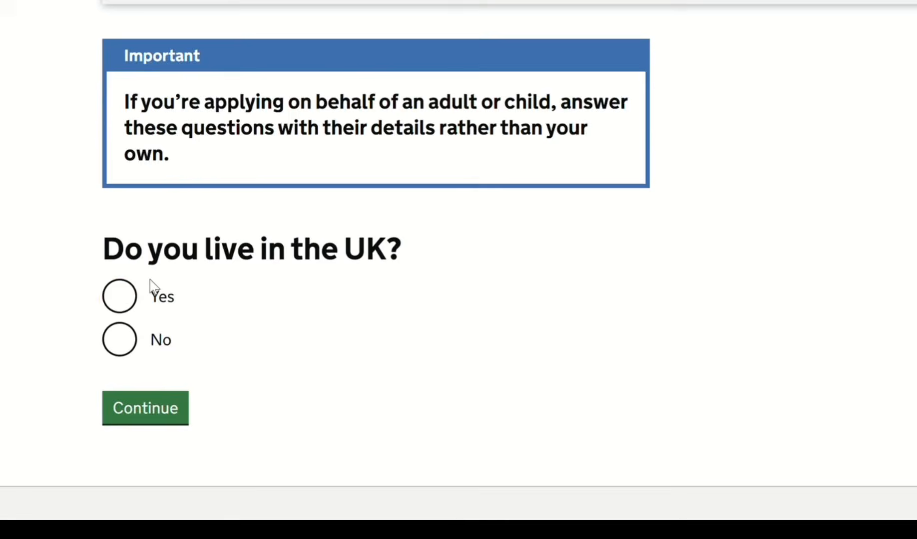
# Answer Yes to living in the UK and submit the child's date of birth.
pyautogui.click(133, 402)
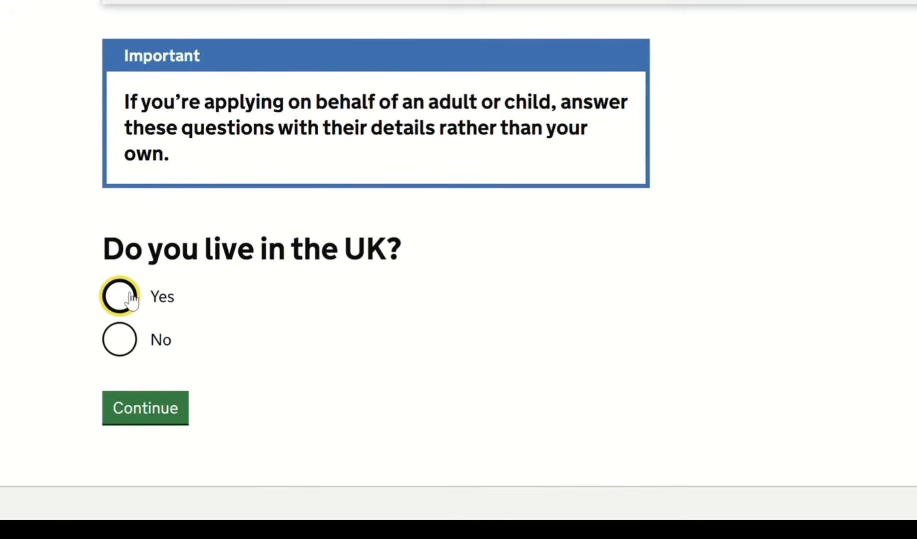
pyautogui.click(155, 526)
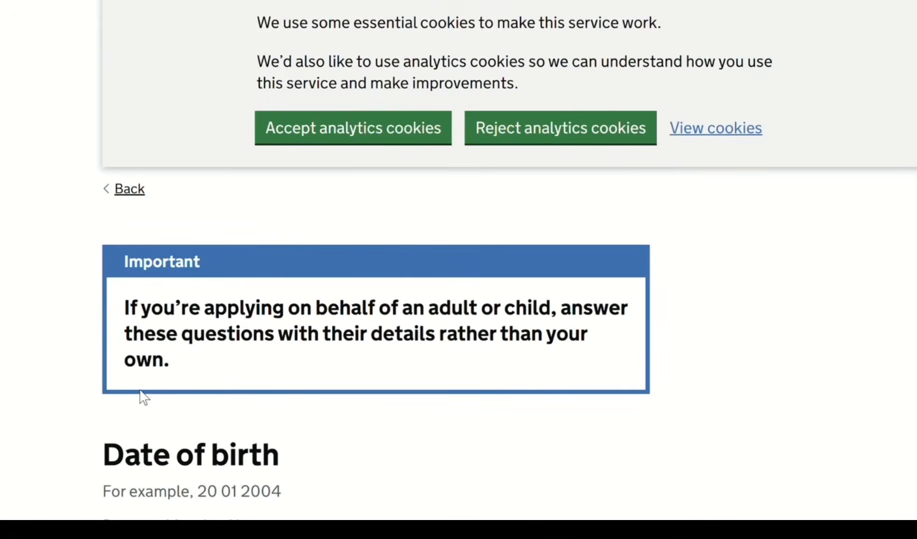
pyautogui.scroll(-3, 874, 197)
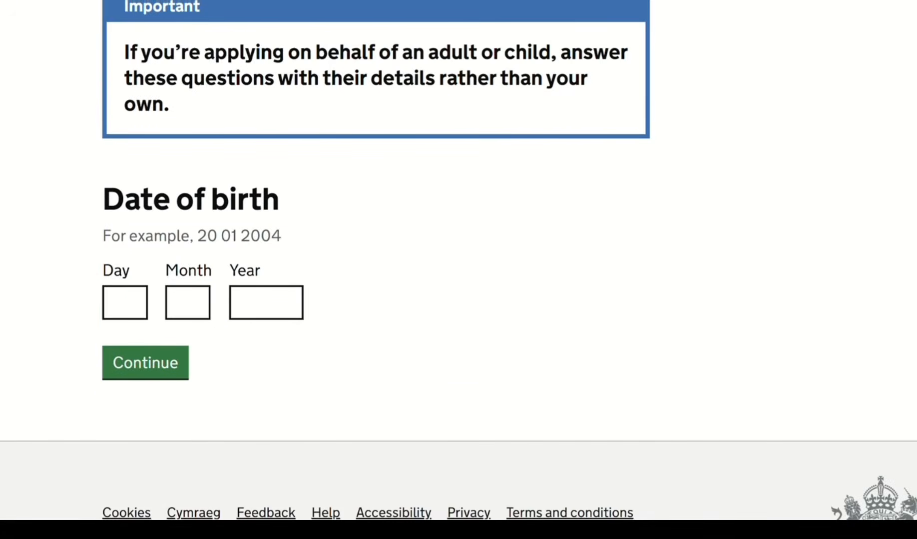
pyautogui.click(129, 314)
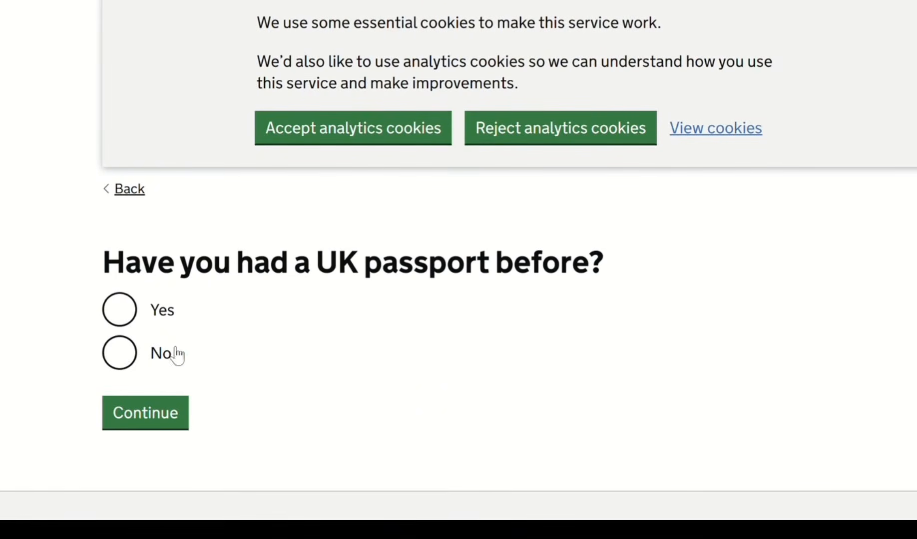
# Answer No to having had a UK passport before and choose the standard service instead of an urgent passport.
pyautogui.click(121, 360)
pyautogui.click(151, 417)
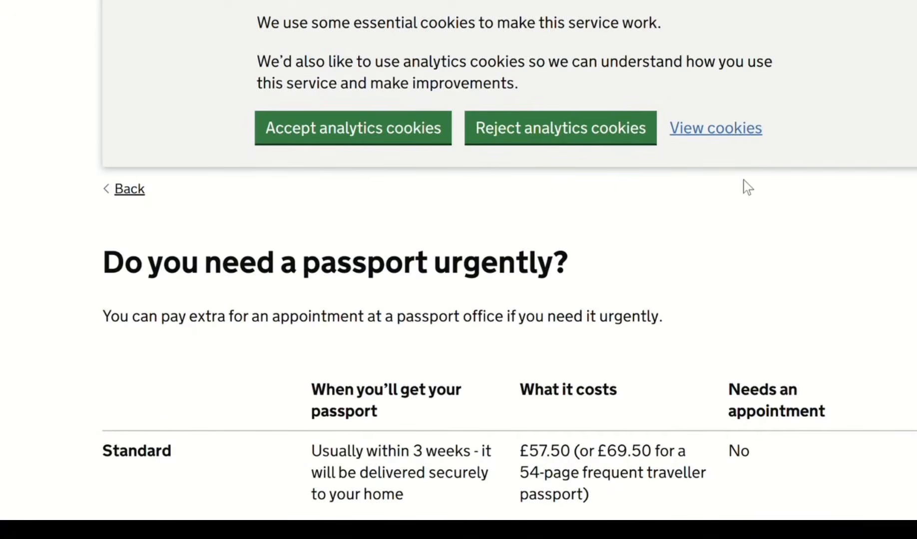
pyautogui.scroll(-6, 510, 270)
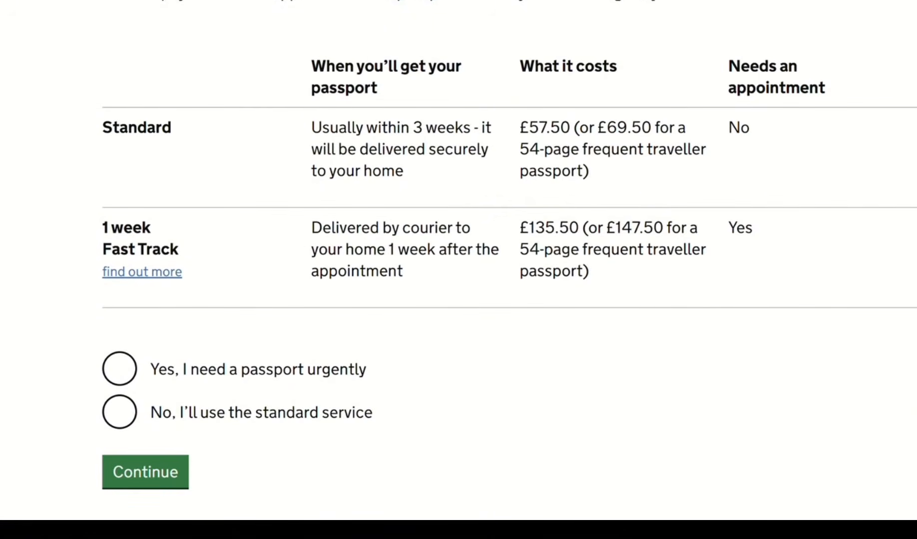
pyautogui.click(128, 420)
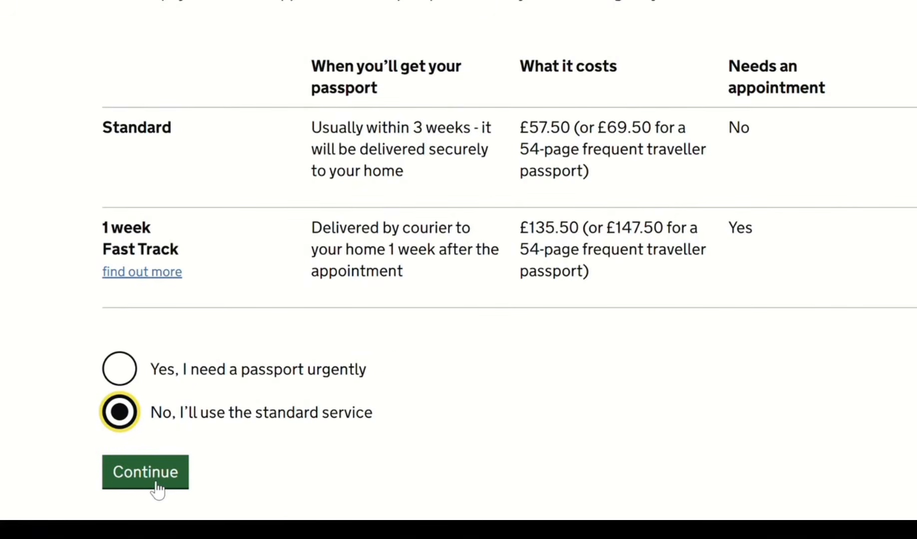
pyautogui.click(156, 483)
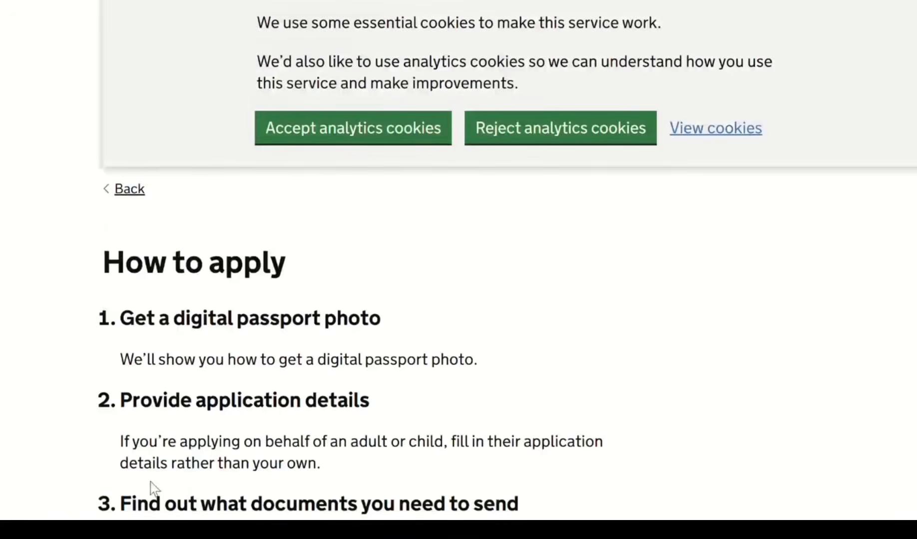
# Review the six stages on how to apply and continue to the digital passport photo guidance.
pyautogui.scroll(-5, 458, 270)
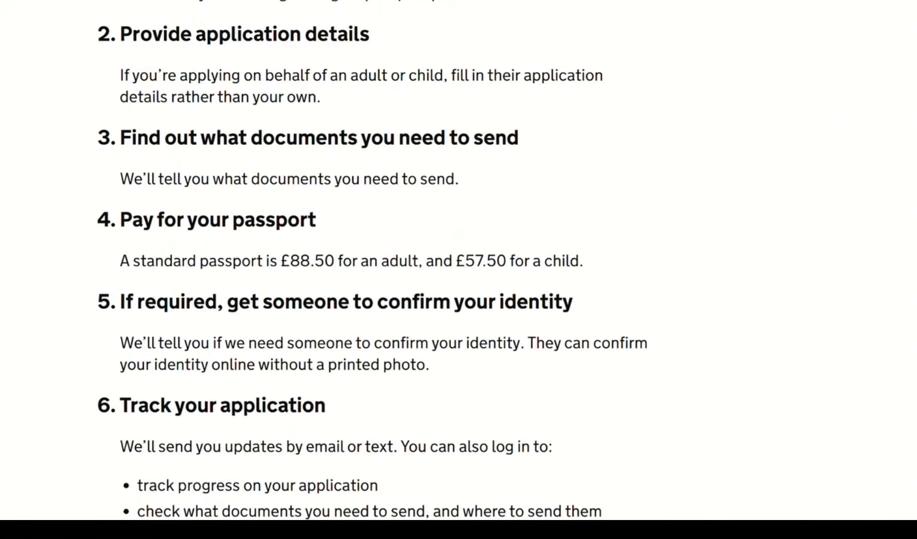
pyautogui.scroll(-5, 458, 269)
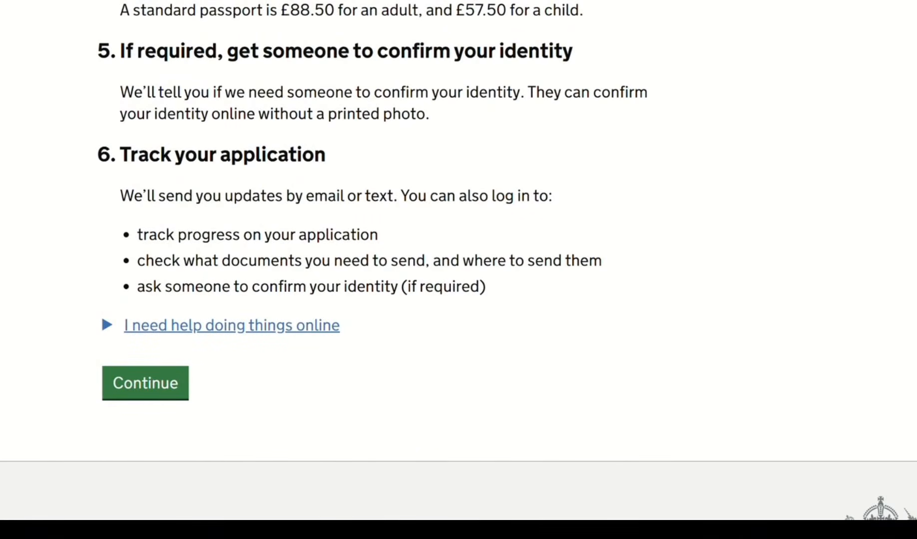
pyautogui.scroll(7, 459, 270)
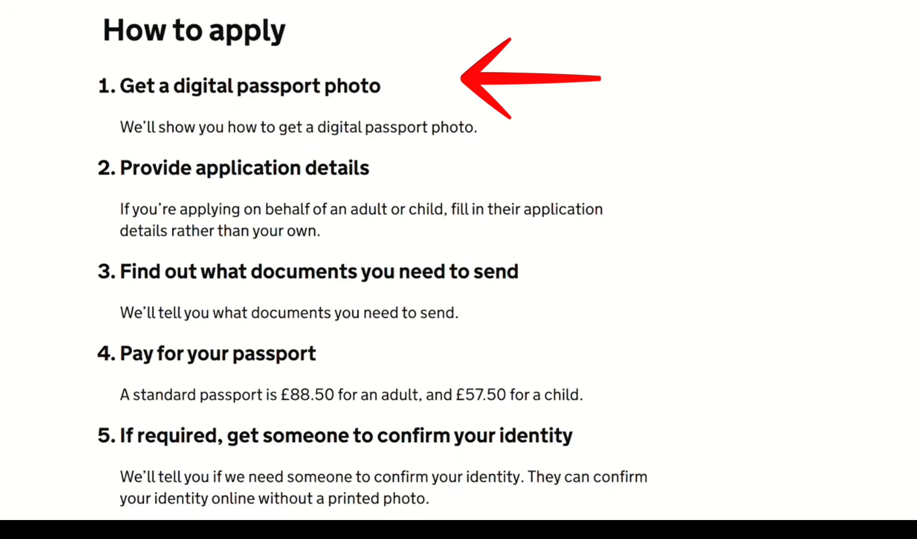
pyautogui.scroll(-2, 371, 273)
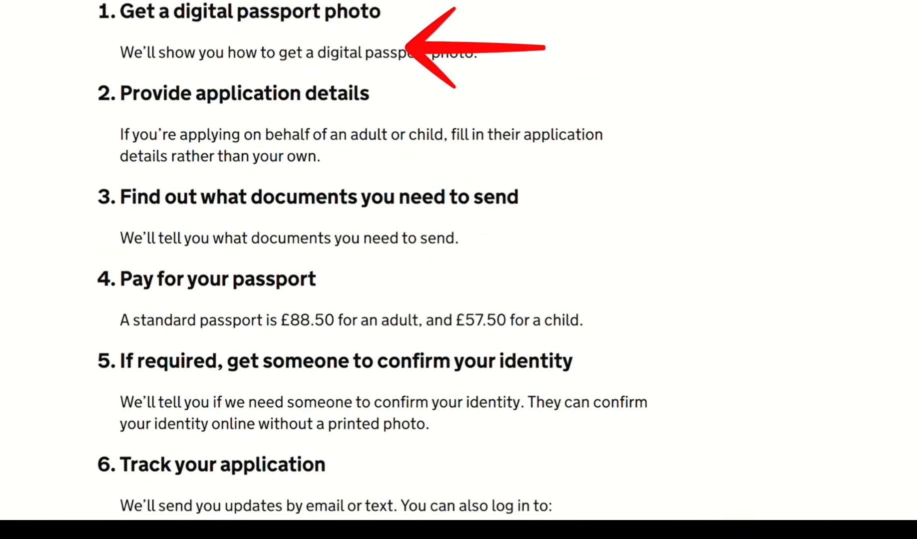
pyautogui.scroll(-1, 371, 273)
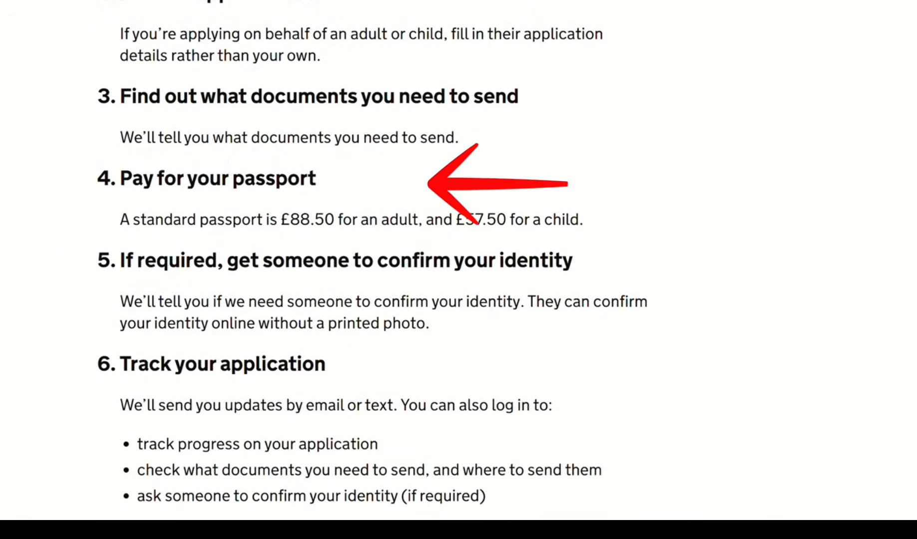
pyautogui.scroll(-2, 371, 273)
pyautogui.scroll(-2, 372, 256)
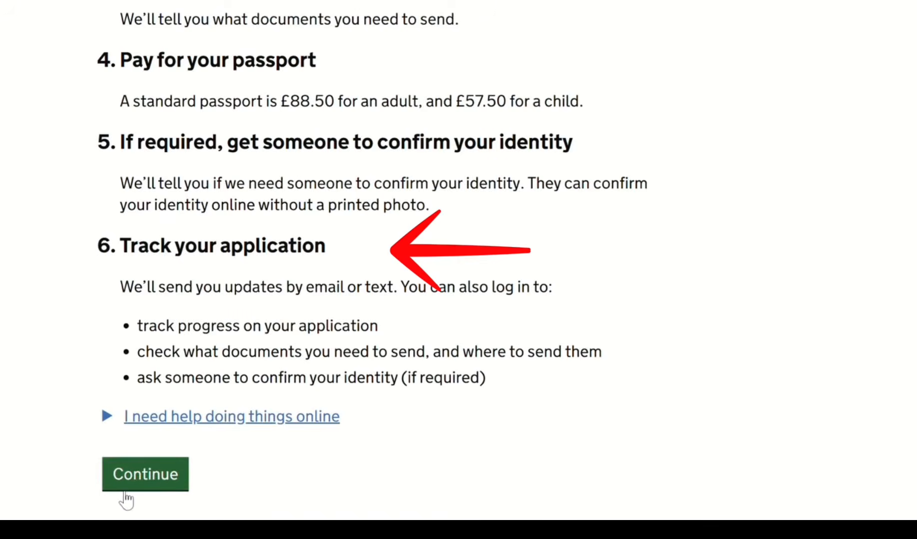
pyautogui.click(150, 479)
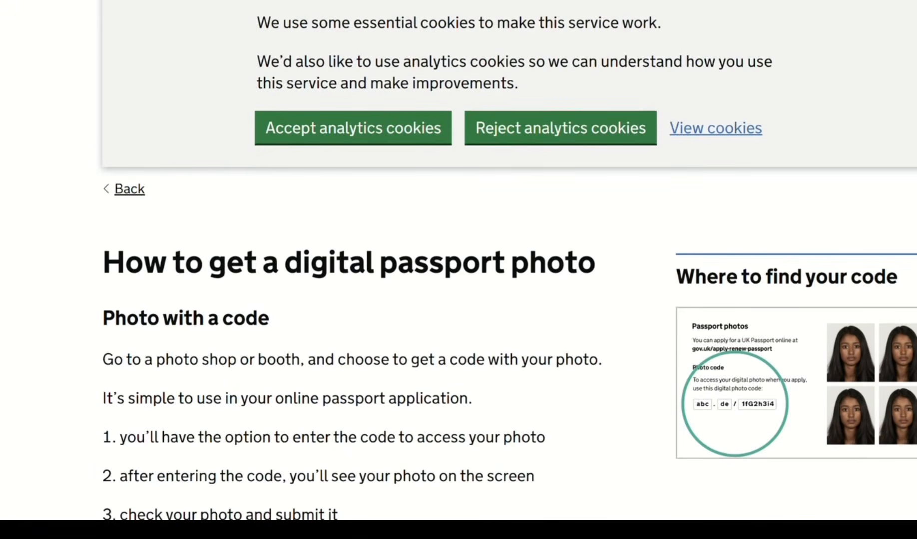
# Read how to get a digital passport photo and choose "I'll take or upload a digital photo".
pyautogui.scroll(-7, 458, 269)
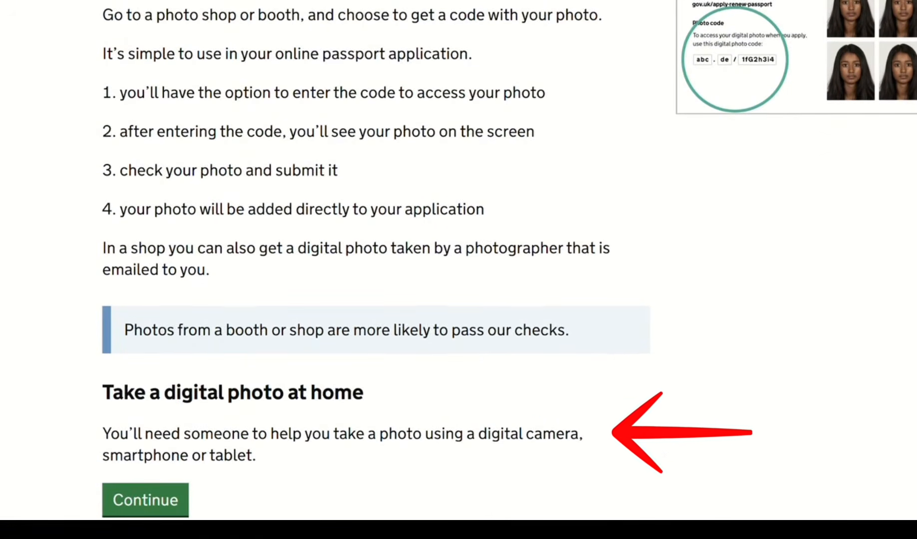
pyautogui.scroll(-2, 458, 260)
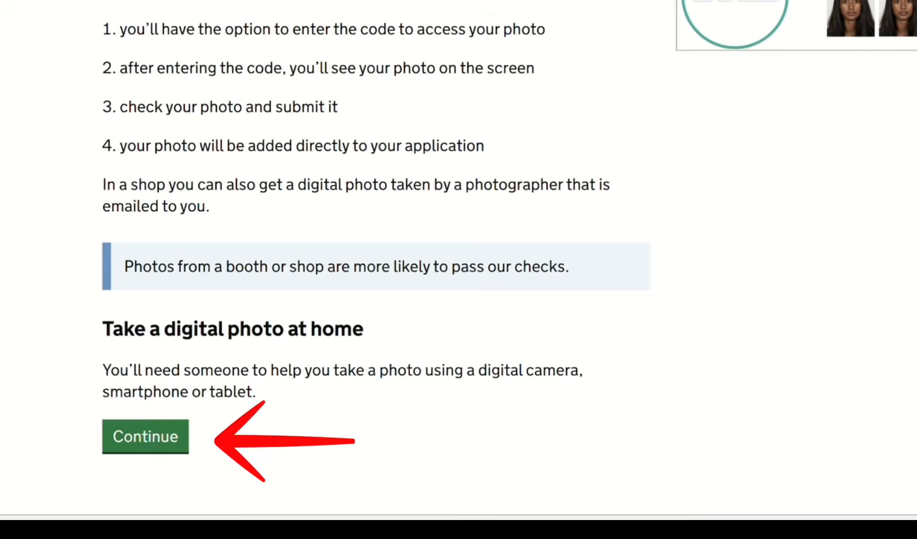
pyautogui.click(147, 436)
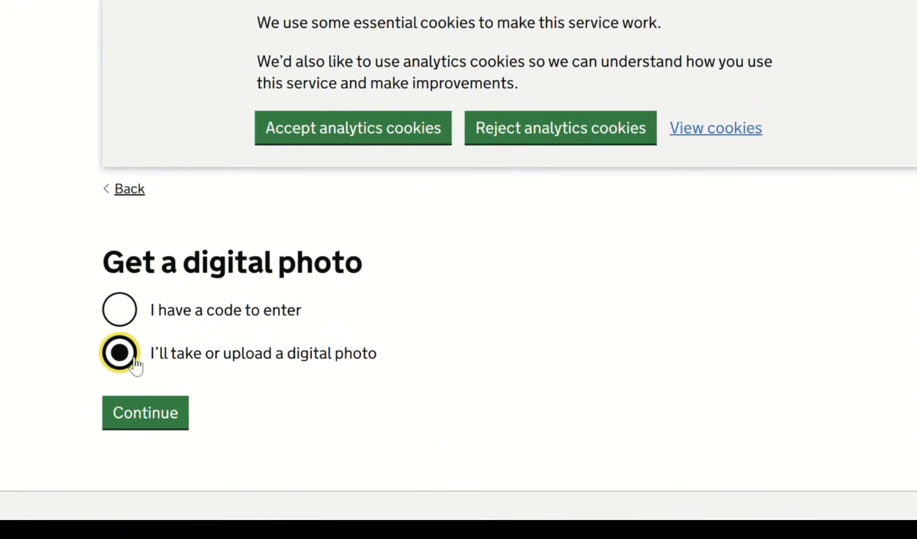
pyautogui.click(155, 420)
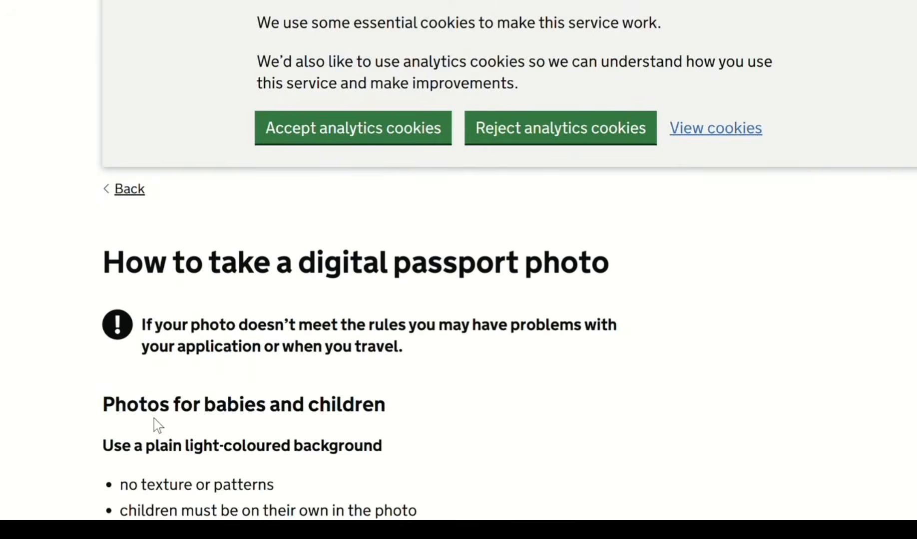
# Read the photo rules for babies and children on background, lighting and standing position.
pyautogui.scroll(-8, 458, 260)
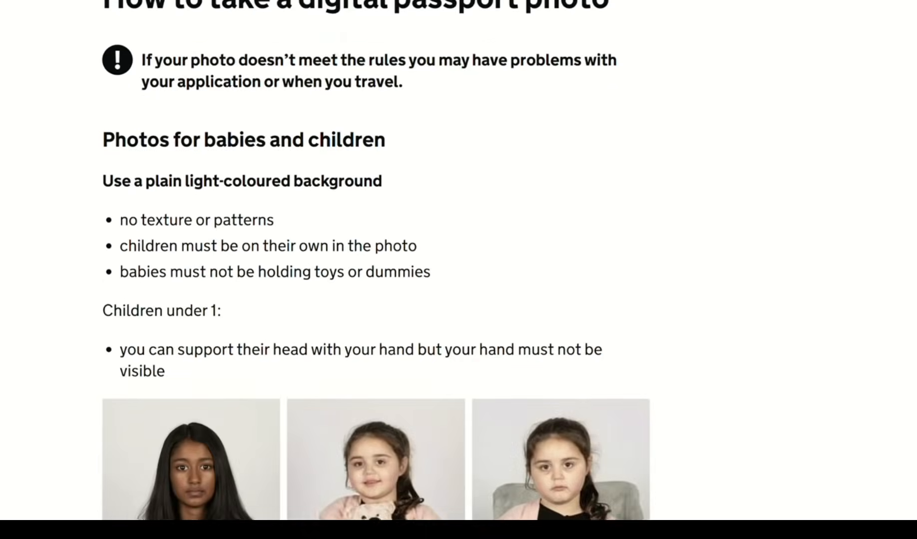
pyautogui.scroll(-1, 458, 260)
pyautogui.scroll(1, 459, 260)
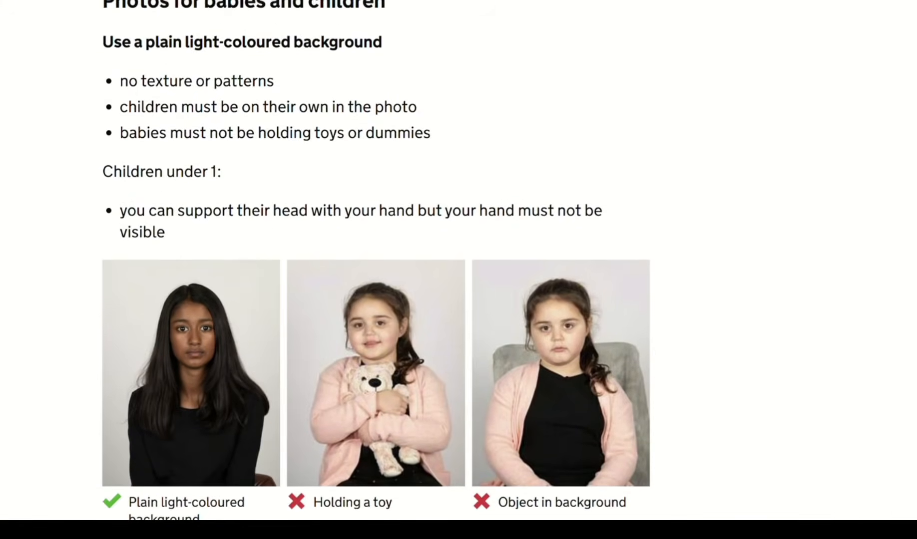
pyautogui.scroll(-1, 458, 260)
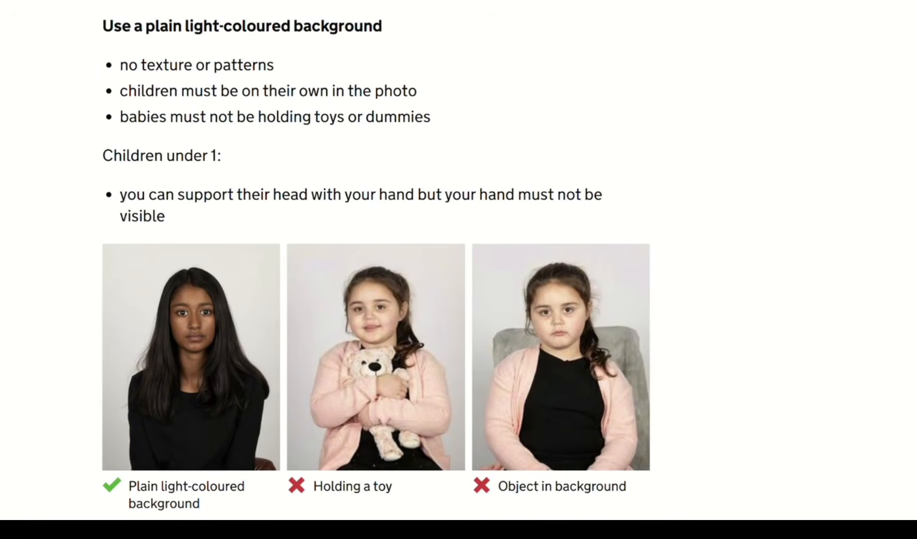
pyautogui.scroll(-3, 459, 259)
pyautogui.scroll(-3, 458, 260)
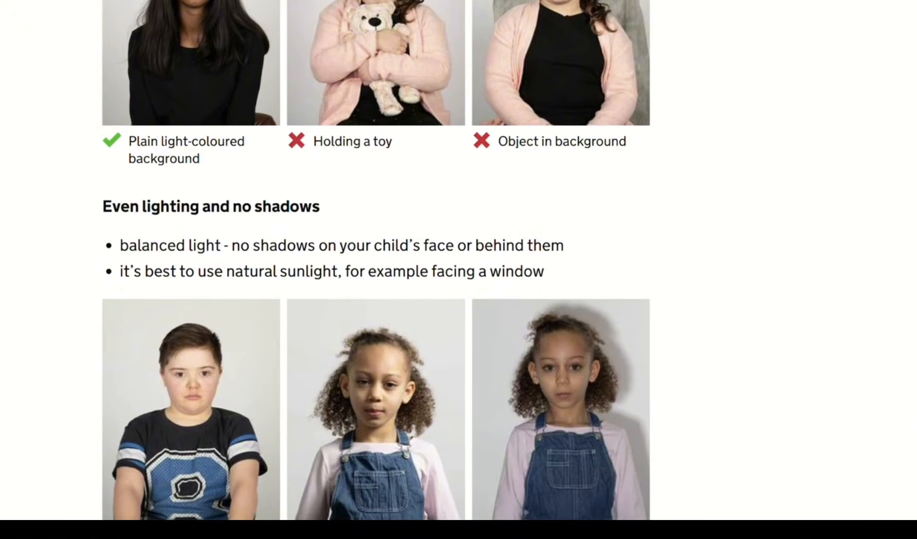
pyautogui.scroll(-4, 458, 260)
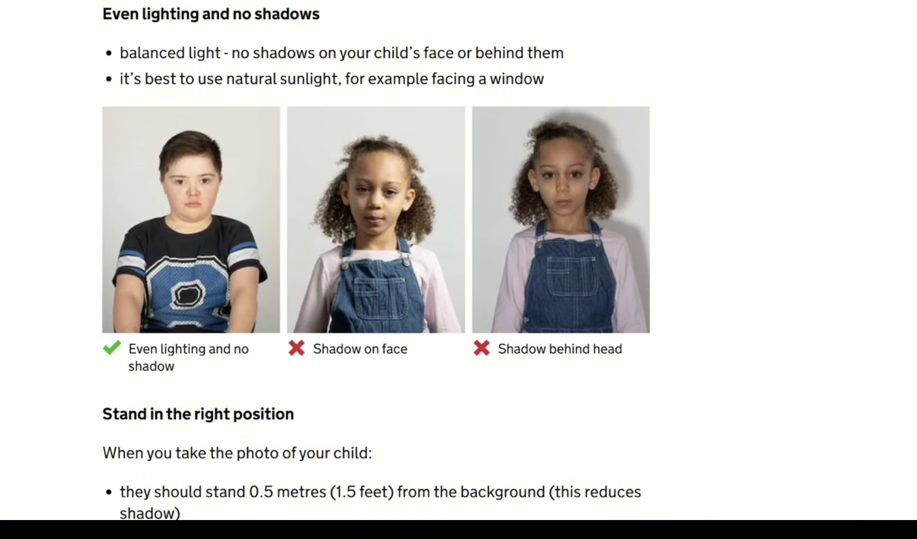
pyautogui.scroll(-6, 458, 259)
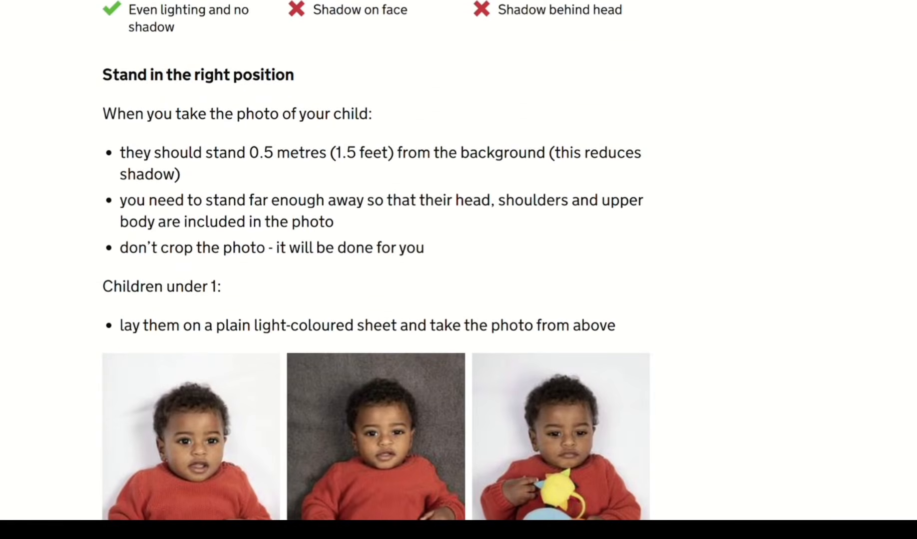
pyautogui.scroll(-3, 376, 260)
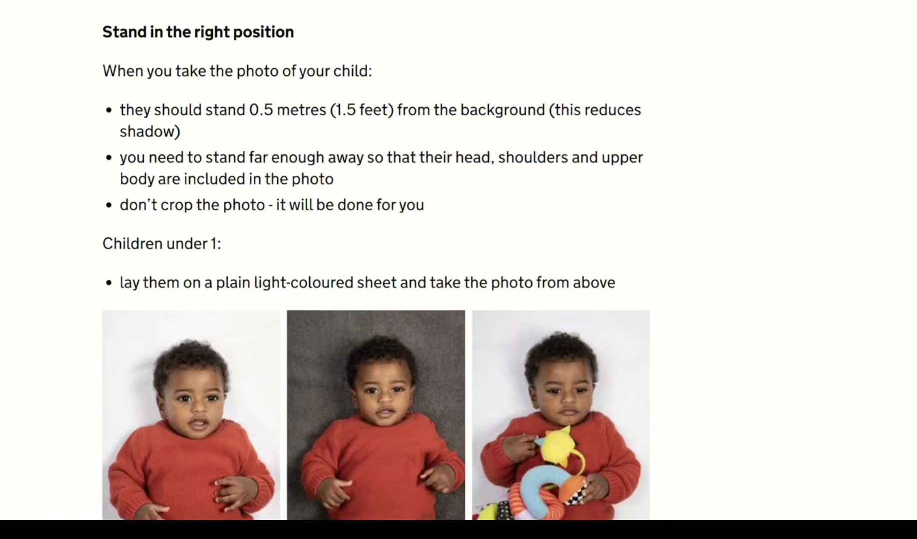
pyautogui.scroll(1, 375, 260)
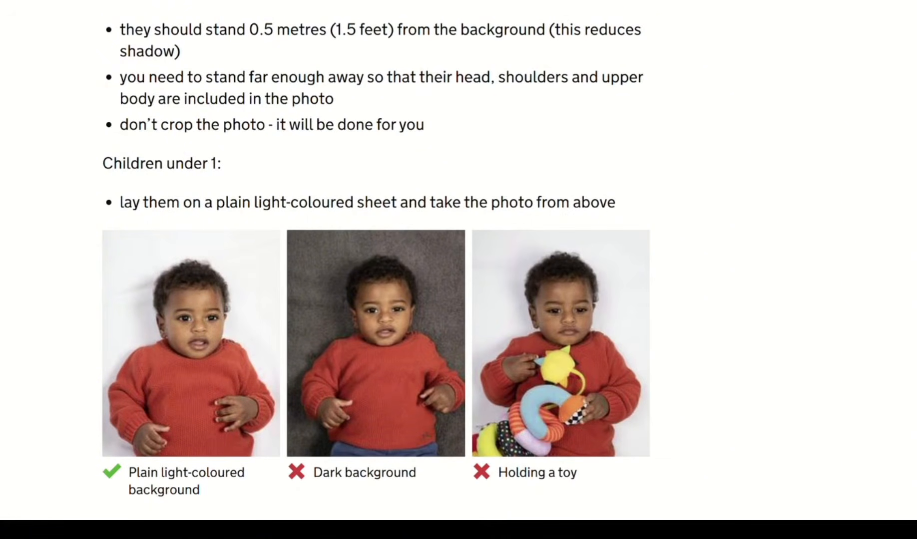
# Review the photo rules on expression, headwear and visible eyes, and continue to the photo upload page.
pyautogui.scroll(-10, 375, 259)
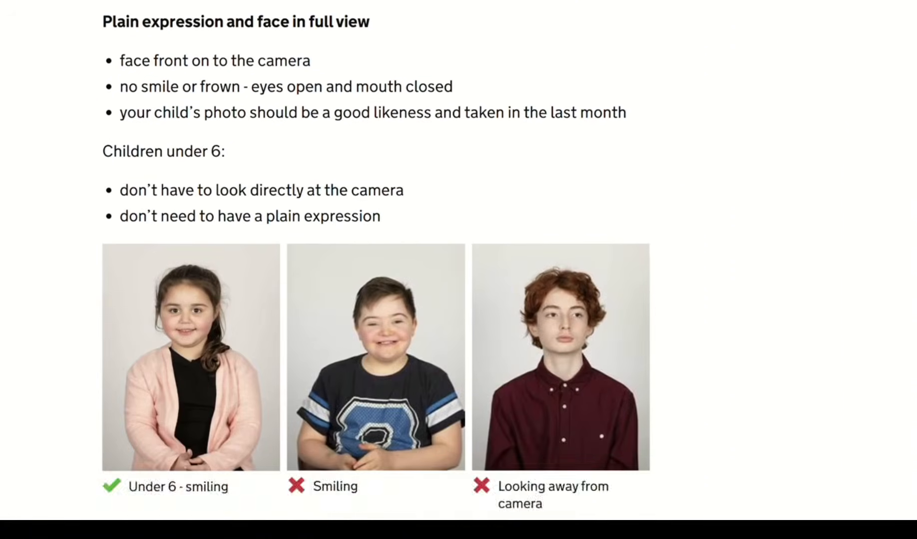
pyautogui.scroll(-7, 375, 260)
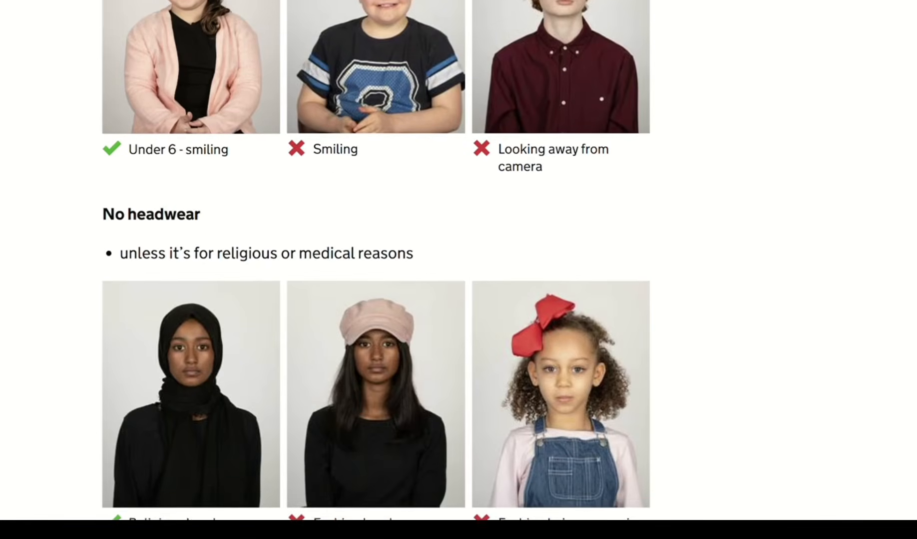
pyautogui.scroll(-18, 376, 260)
pyautogui.scroll(1, 376, 260)
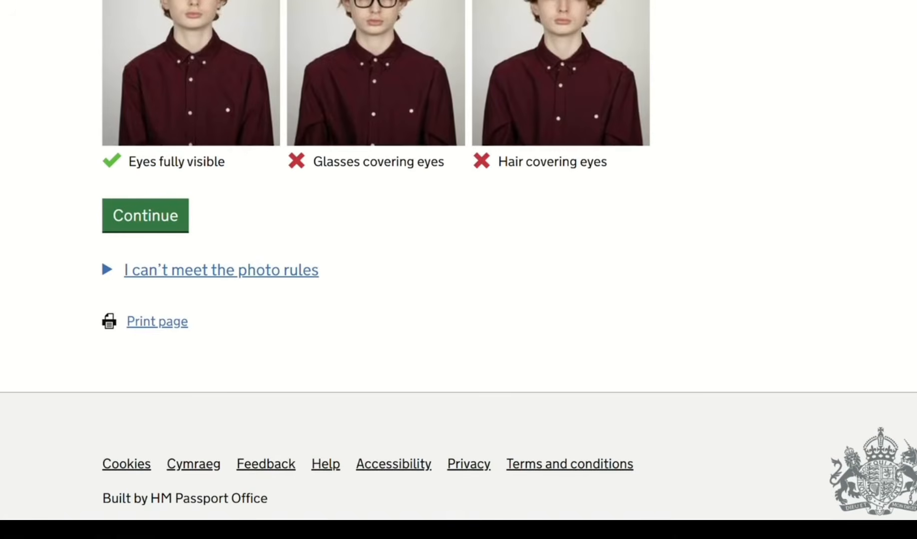
pyautogui.click(148, 227)
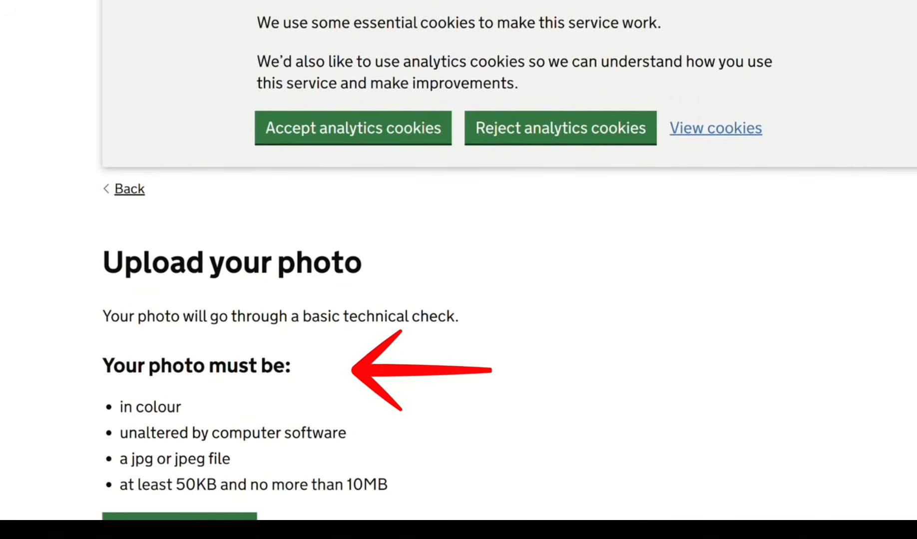
# Review the photo upload requirements, continue past the photo result and submit the photo as meeting the rules.
pyautogui.scroll(-3, 507, 260)
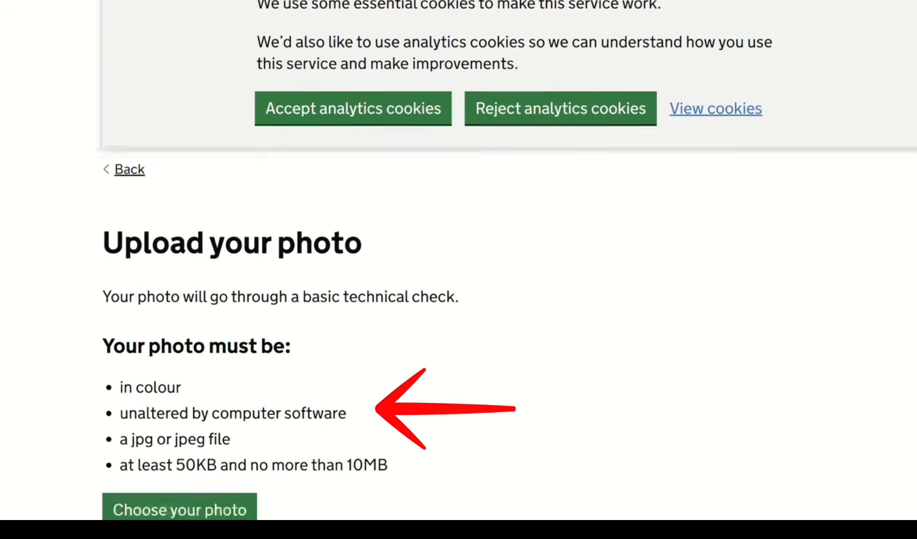
pyautogui.scroll(-3, 507, 260)
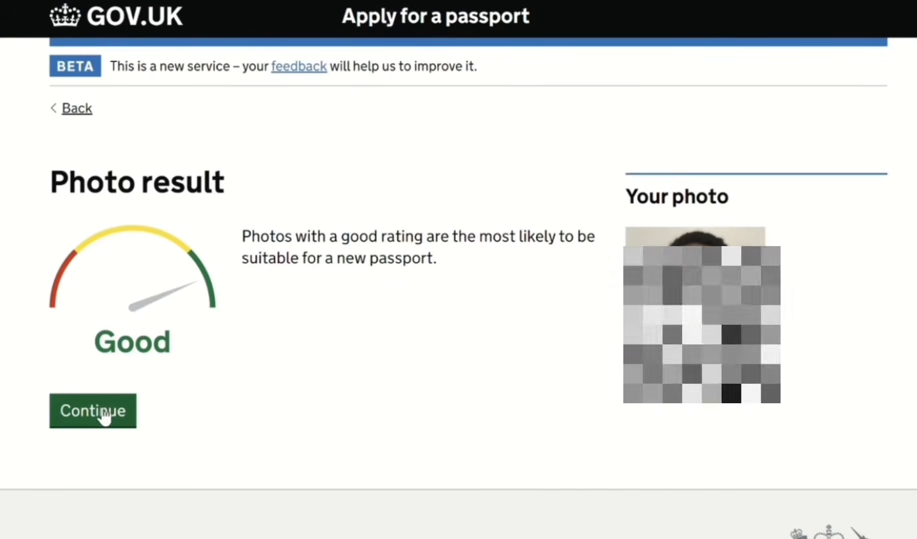
pyautogui.click(102, 415)
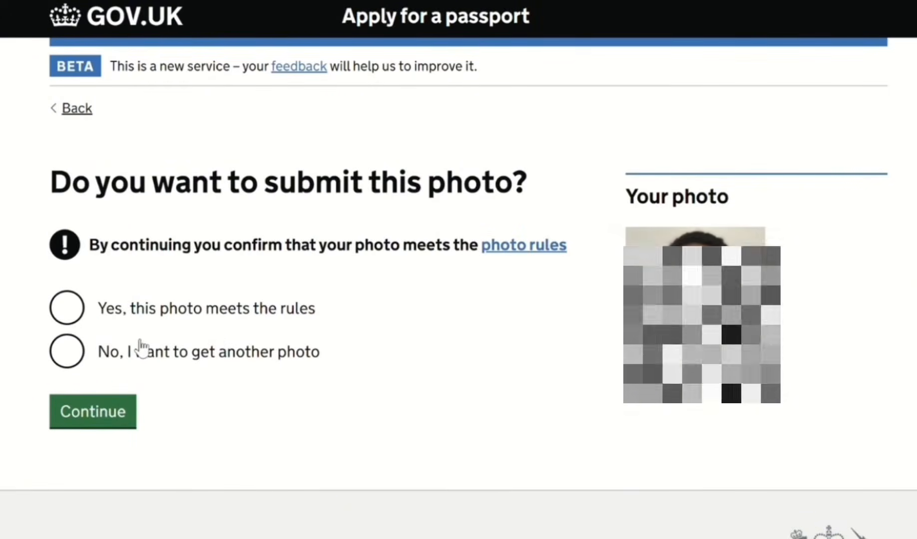
pyautogui.click(75, 306)
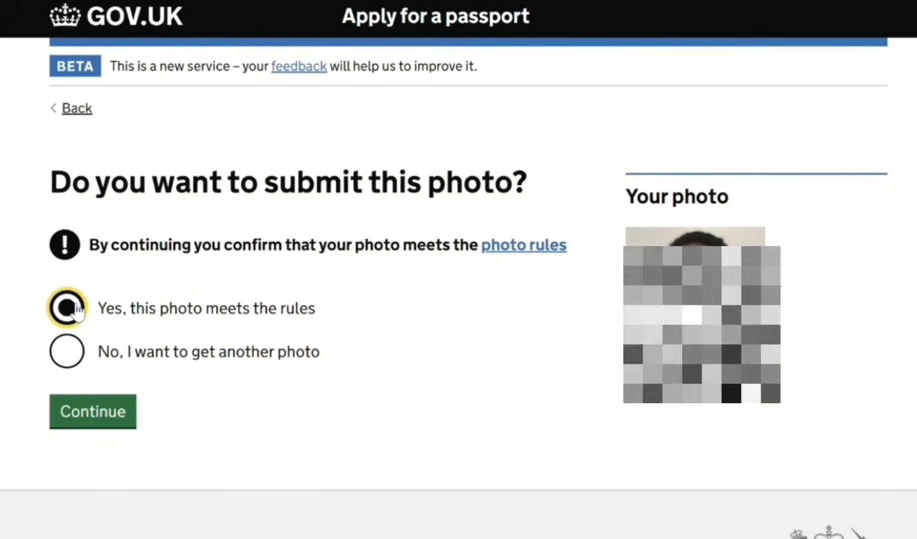
pyautogui.click(92, 422)
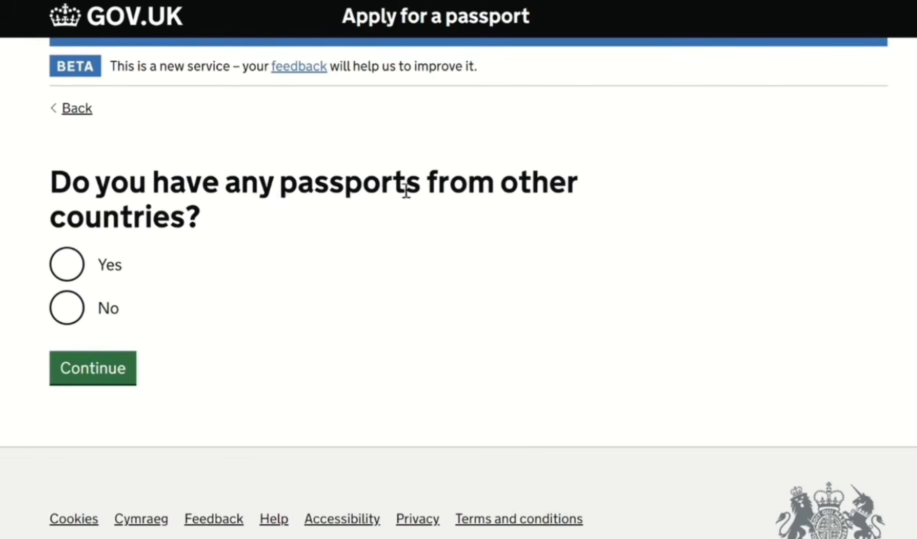
# Answer No to having passports from other countries and No to having a naturalisation or registration certificate.
pyautogui.click(80, 312)
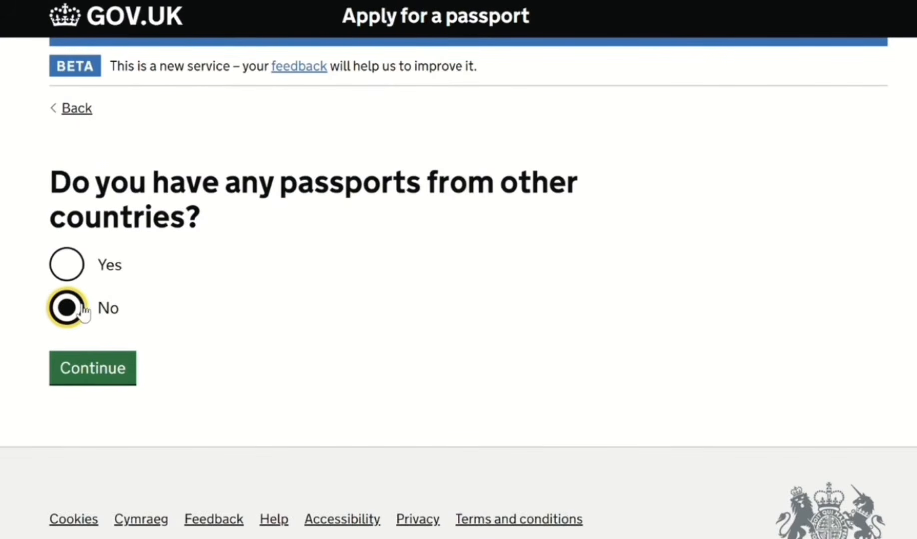
pyautogui.click(106, 382)
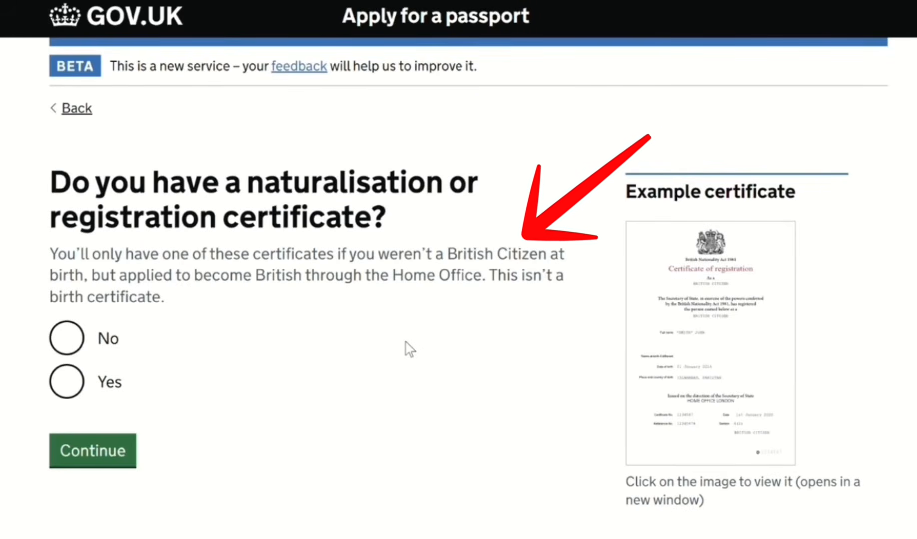
pyautogui.click(70, 337)
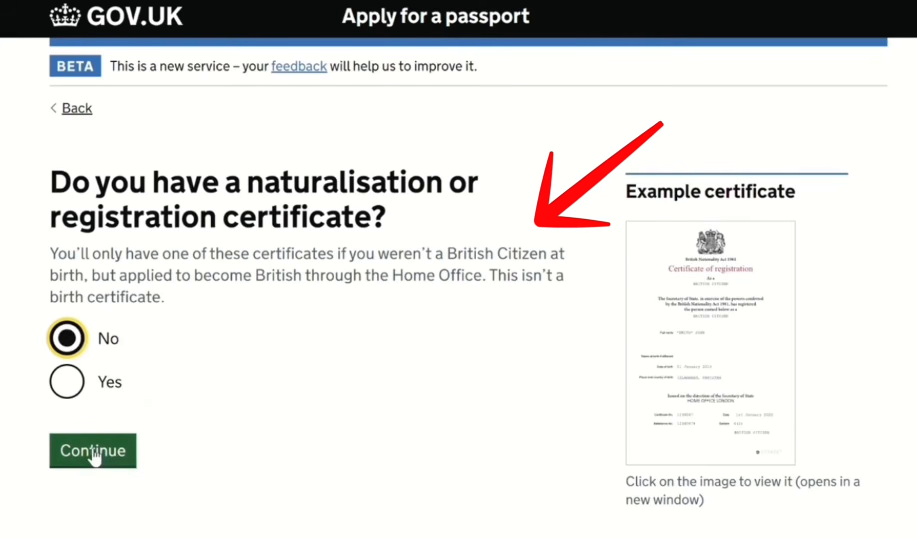
pyautogui.click(94, 456)
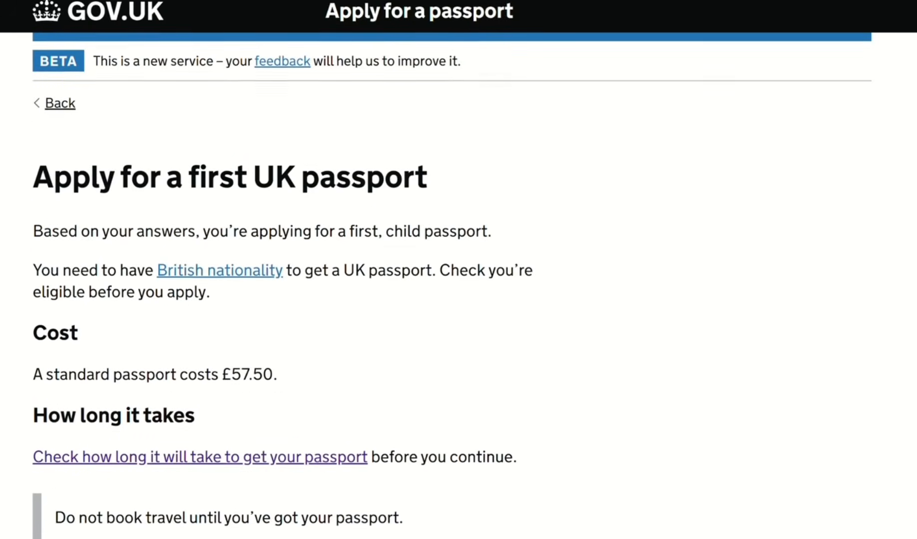
# Review the first child passport information and the list of required details, and confirm being ready to continue.
pyautogui.scroll(-4, 459, 269)
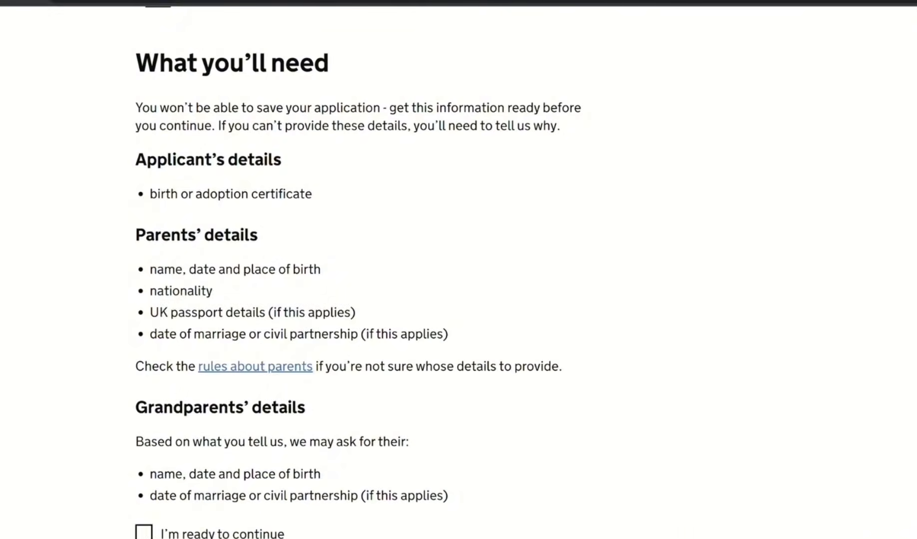
pyautogui.scroll(-1, 350, 275)
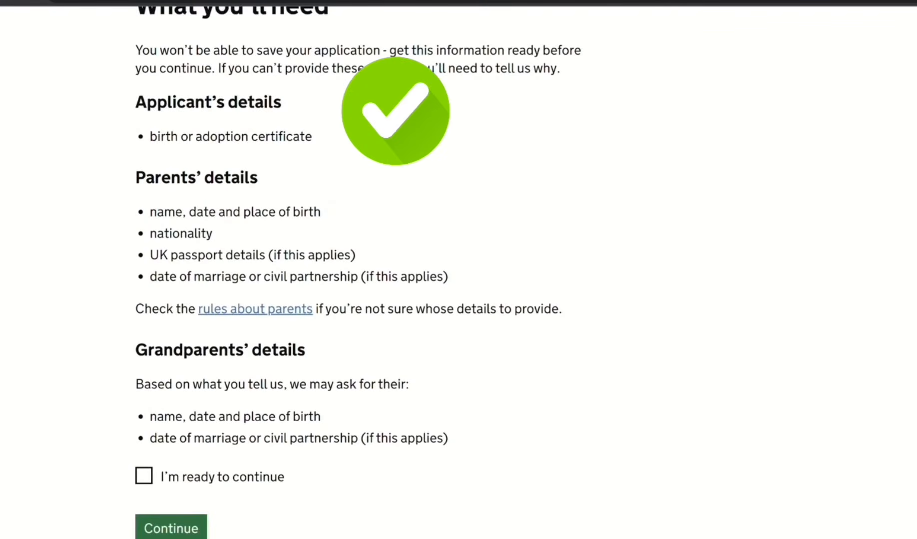
pyautogui.scroll(-2, 349, 275)
pyautogui.click(157, 386)
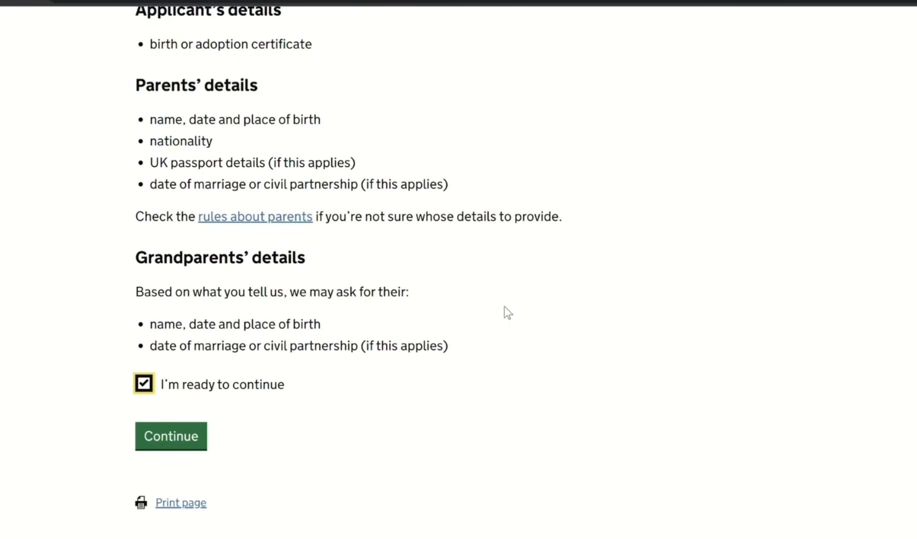
pyautogui.click(184, 443)
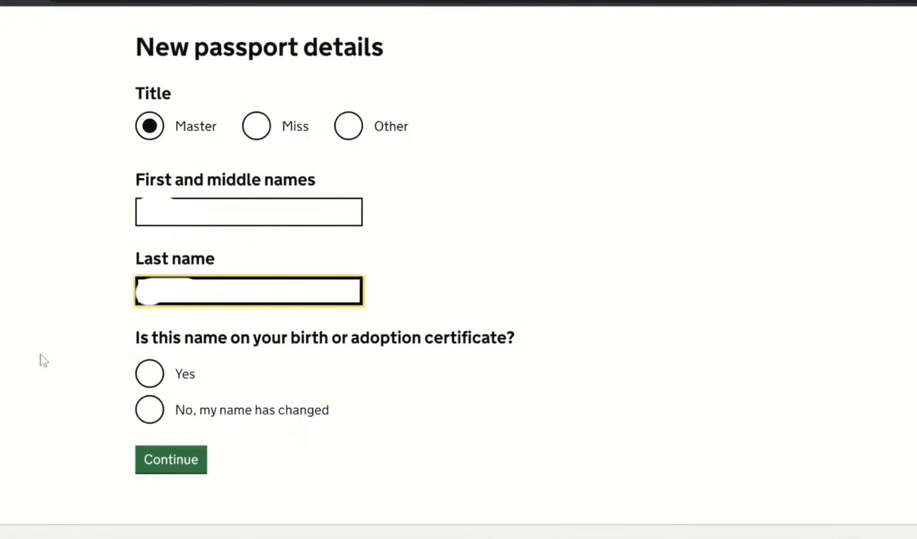
# Confirm that the child's name is on the birth or adoption certificate and answer No to having used other names.
pyautogui.click(149, 372)
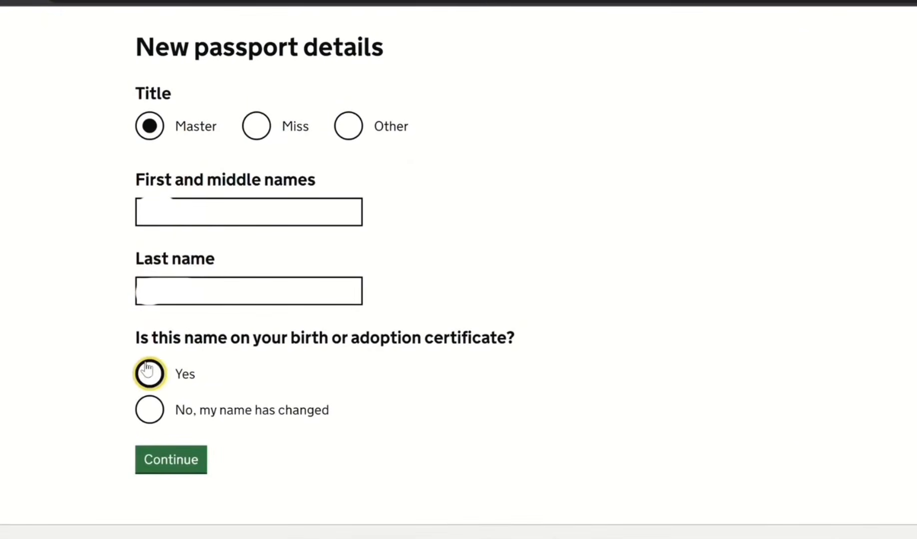
pyautogui.click(174, 472)
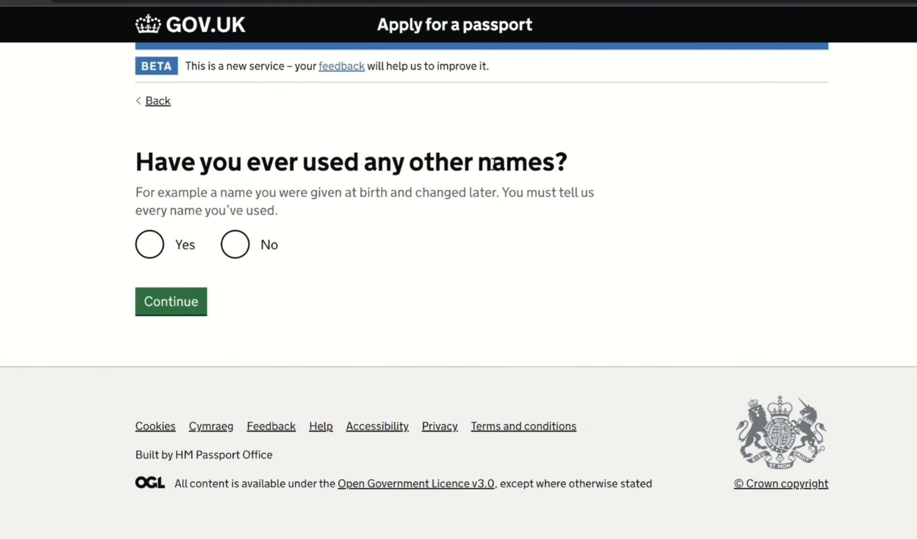
pyautogui.click(238, 247)
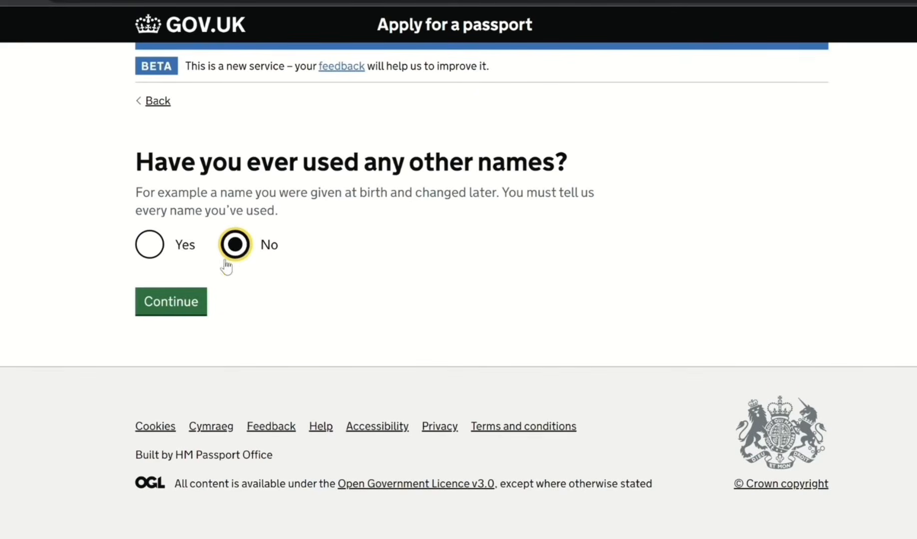
pyautogui.click(171, 305)
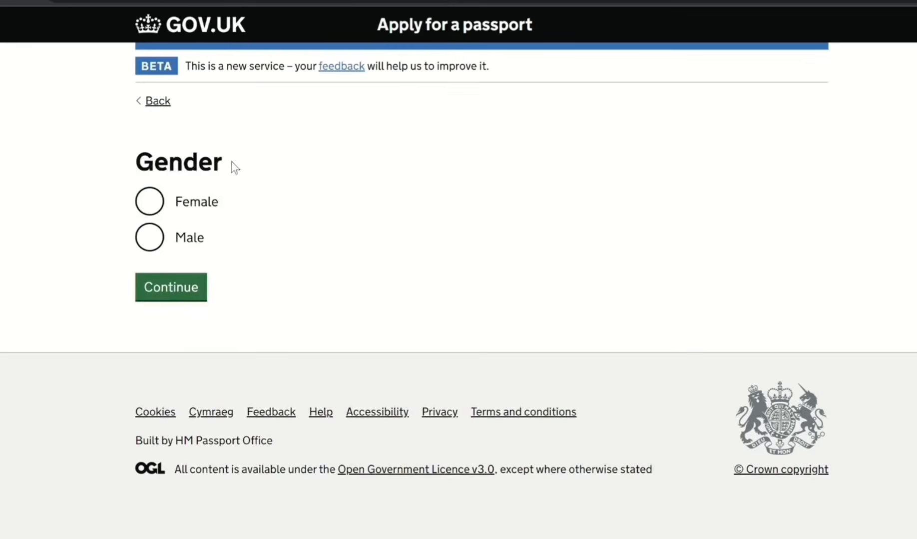
# Set the gender to Male, and submit the birthplace details with Yes for born in the UK and the town of birth.
pyautogui.click(147, 237)
pyautogui.click(197, 297)
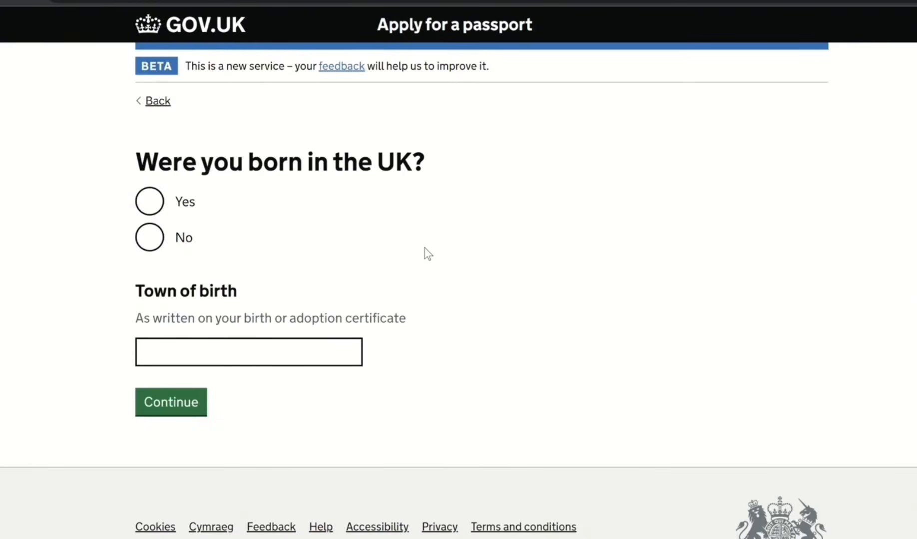
pyautogui.click(150, 203)
pyautogui.click(251, 349)
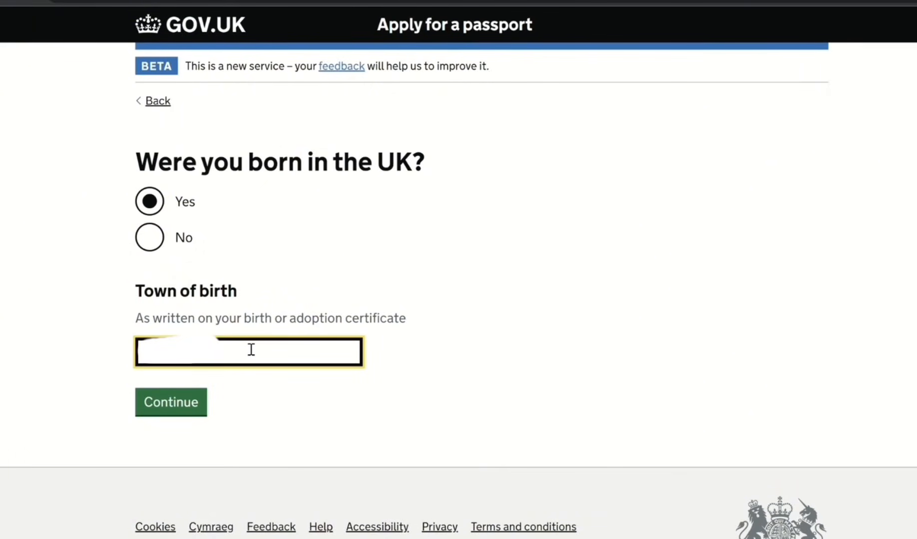
pyautogui.click(181, 408)
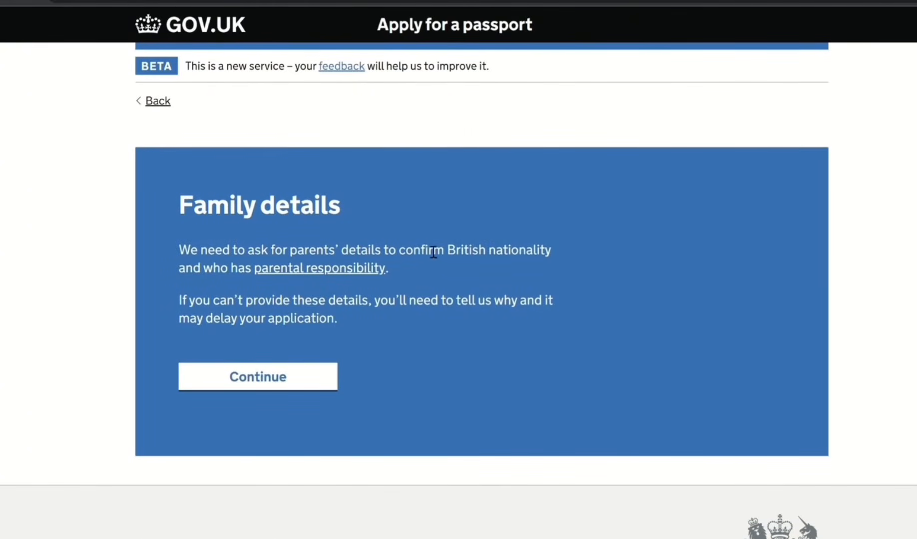
# Submit both parents' names and dates of birth, with Yes for married or in a civil partnership and the date of the marriage.
pyautogui.click(288, 382)
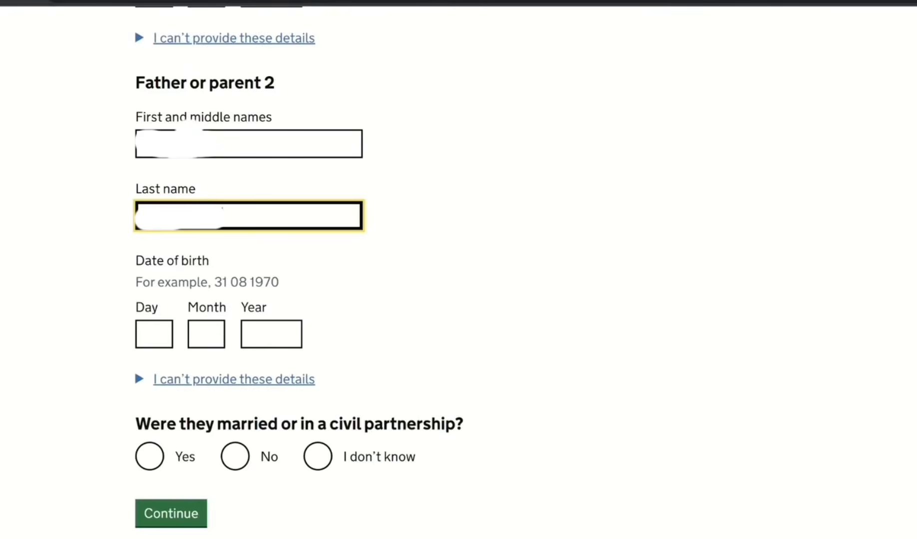
pyautogui.click(165, 339)
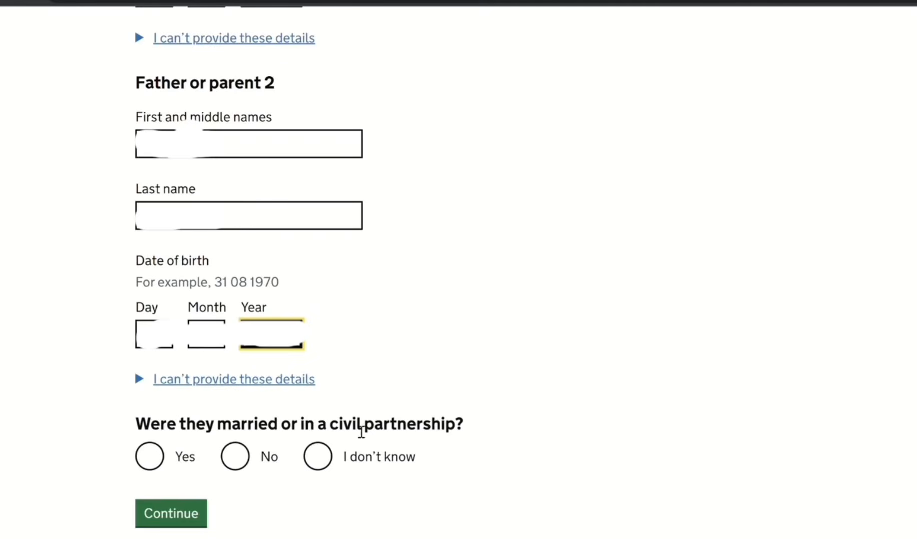
pyautogui.click(151, 457)
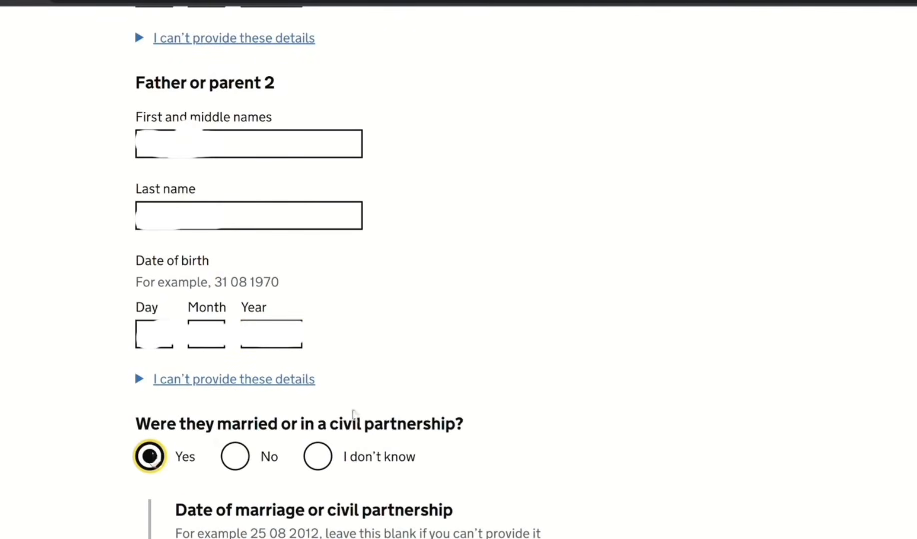
pyautogui.scroll(-5, 661, 489)
pyautogui.click(255, 368)
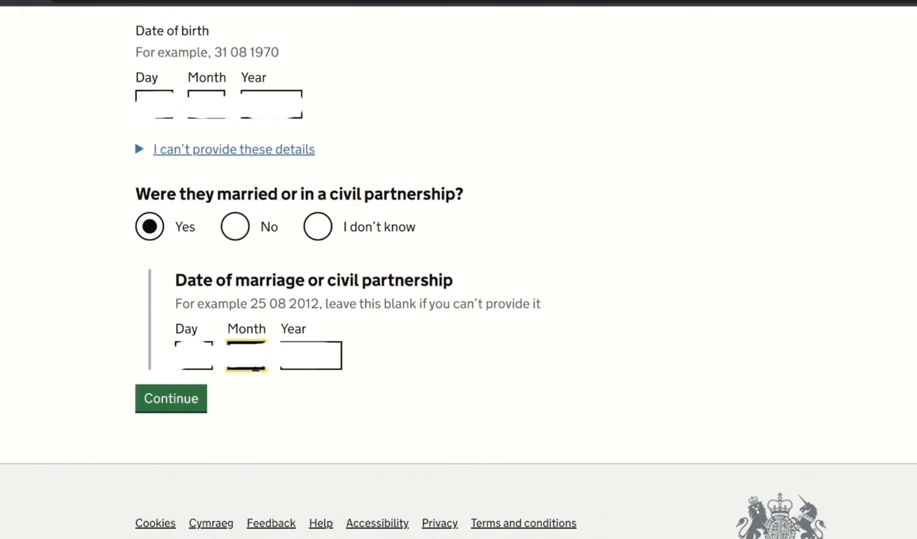
pyautogui.click(322, 367)
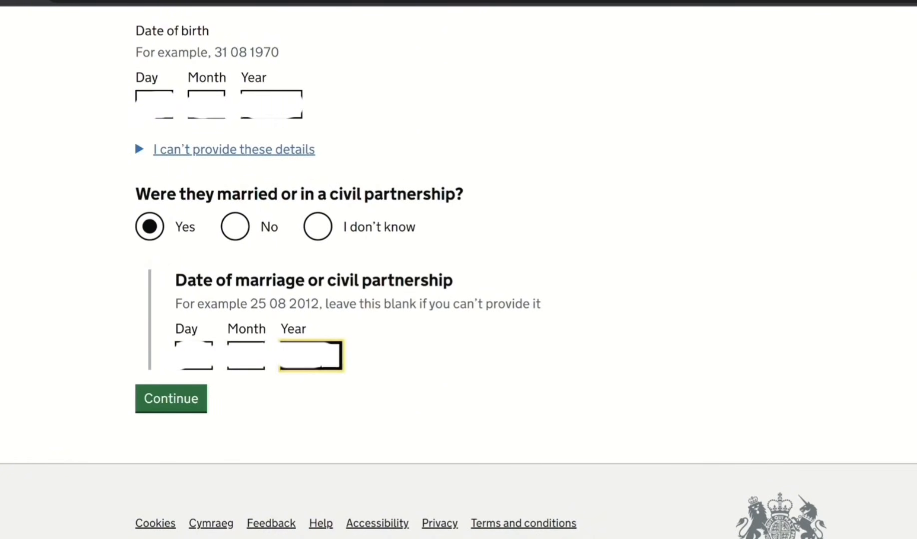
pyautogui.click(175, 404)
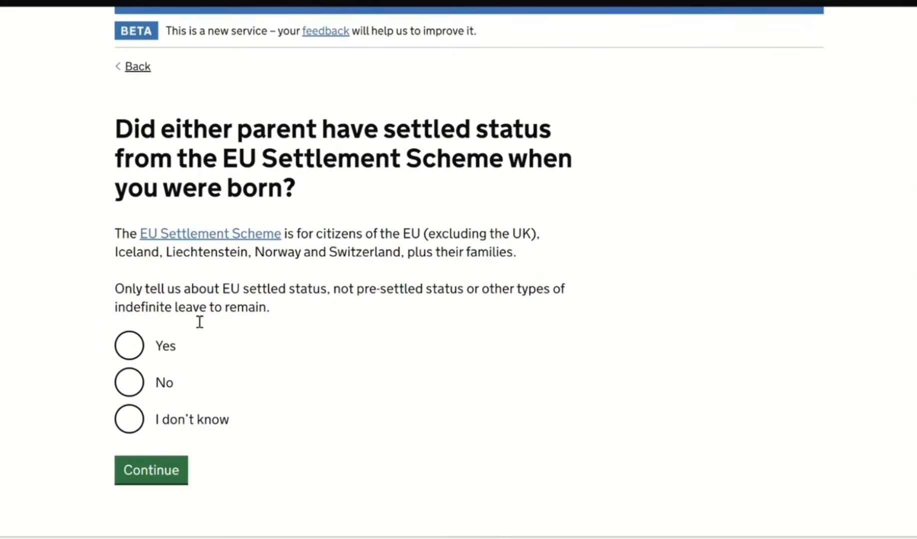
# Answer No to EU settled status, and submit the mother's town and country of birth, nationality, and No for having a UK passport.
pyautogui.click(141, 385)
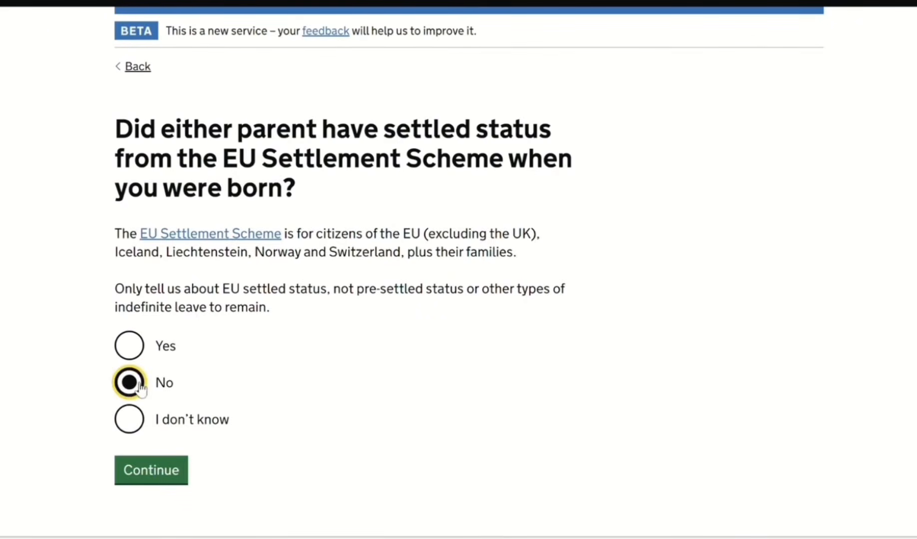
pyautogui.click(159, 483)
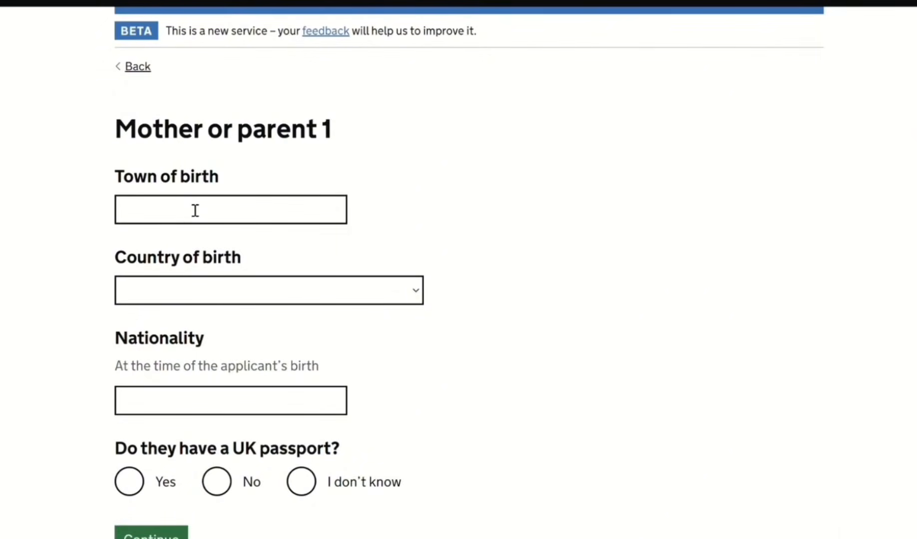
pyautogui.click(195, 210)
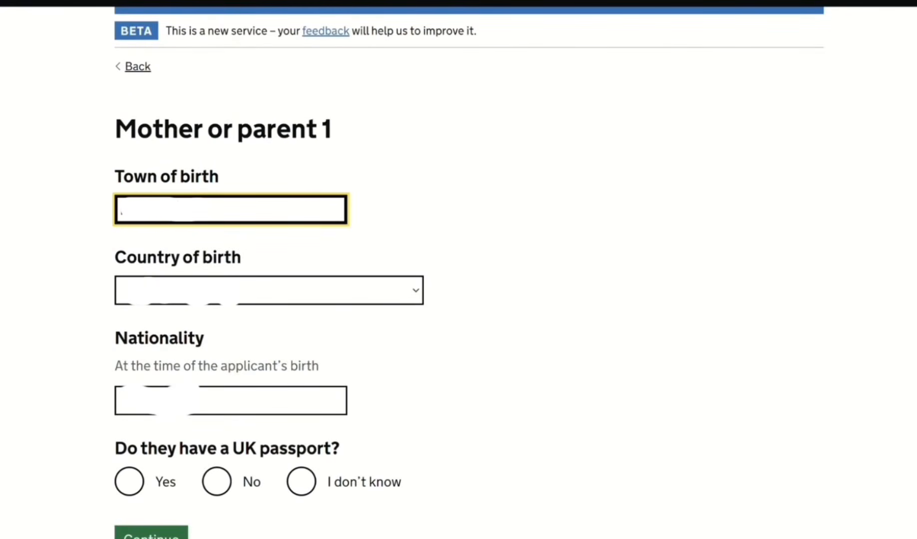
pyautogui.press('Tab')
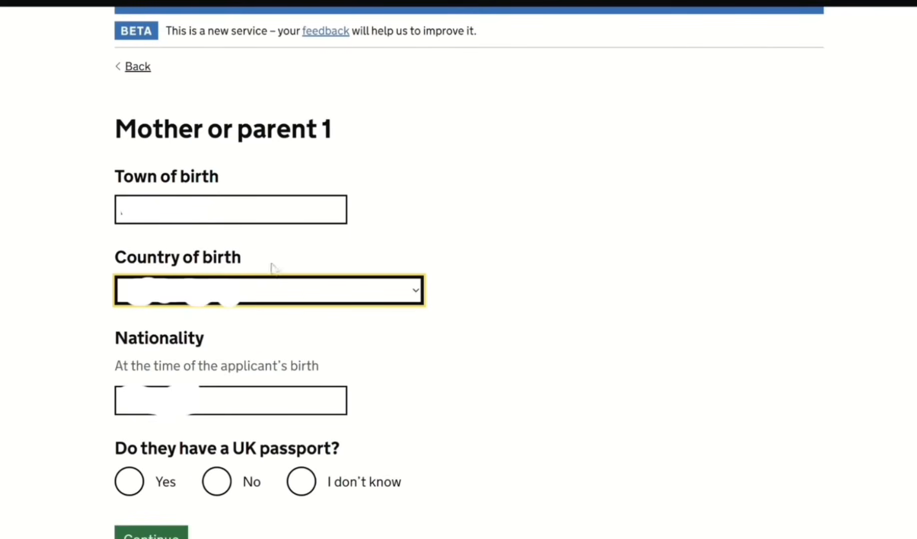
pyautogui.press('Tab')
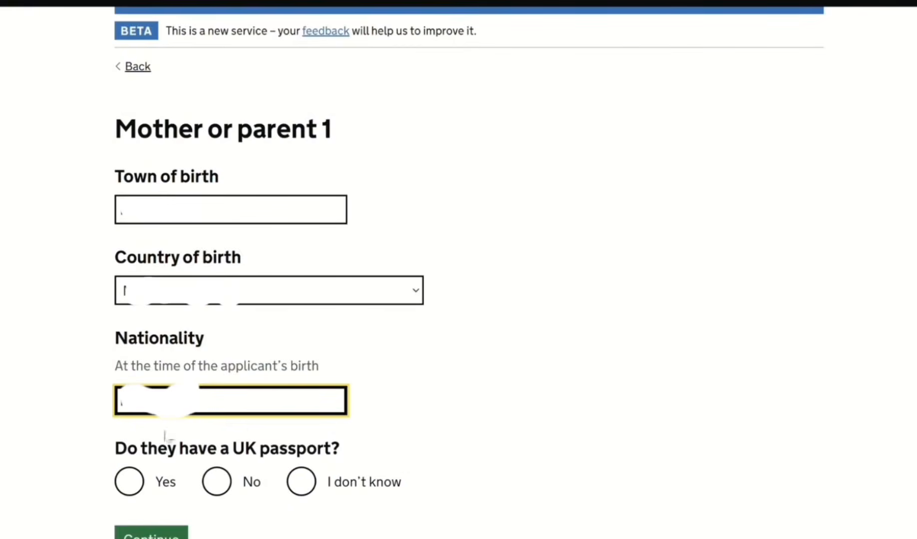
pyautogui.click(226, 486)
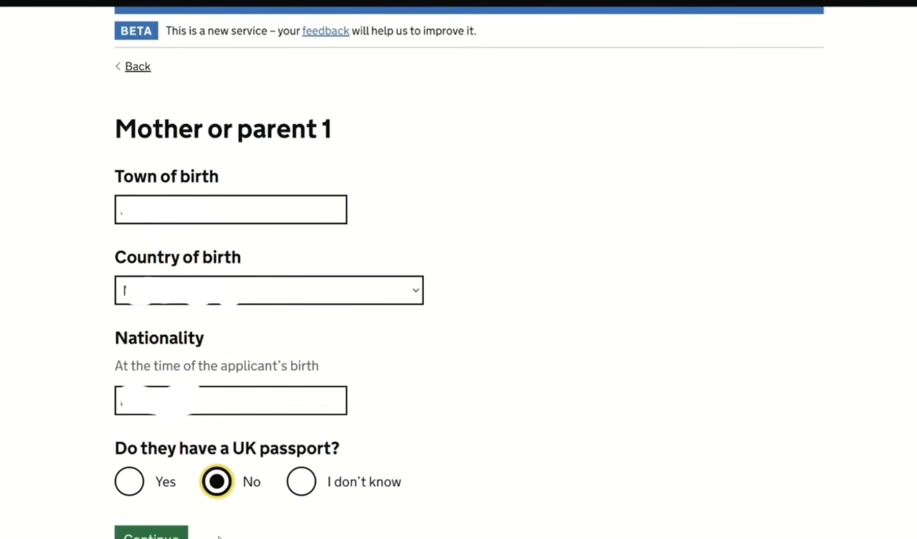
pyautogui.click(171, 536)
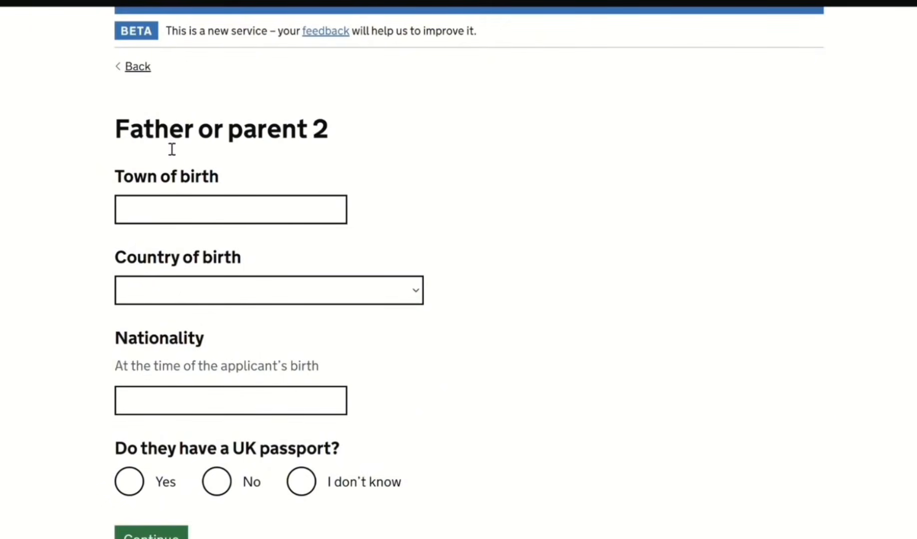
# Submit the father's birthplace and nationality, with Yes for having a UK passport, and enter its passport number and date of issue.
pyautogui.click(166, 224)
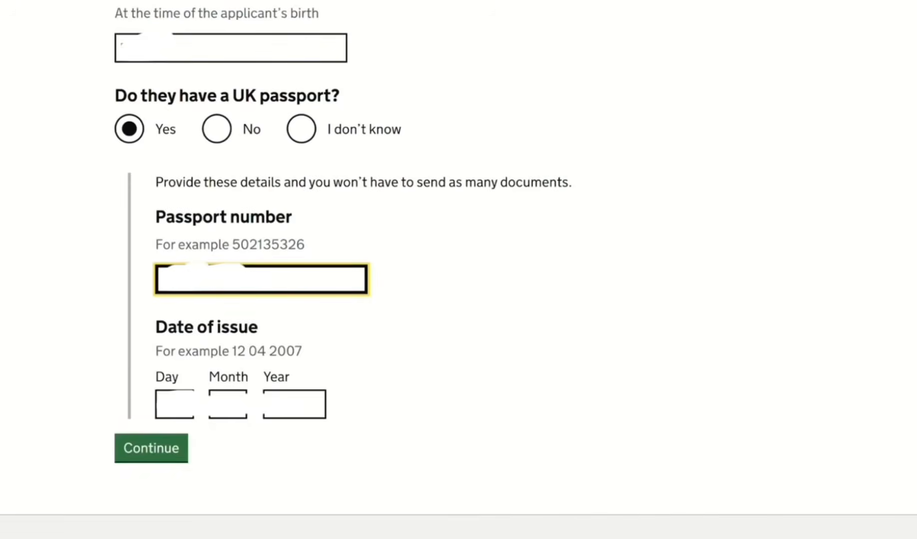
pyautogui.click(303, 409)
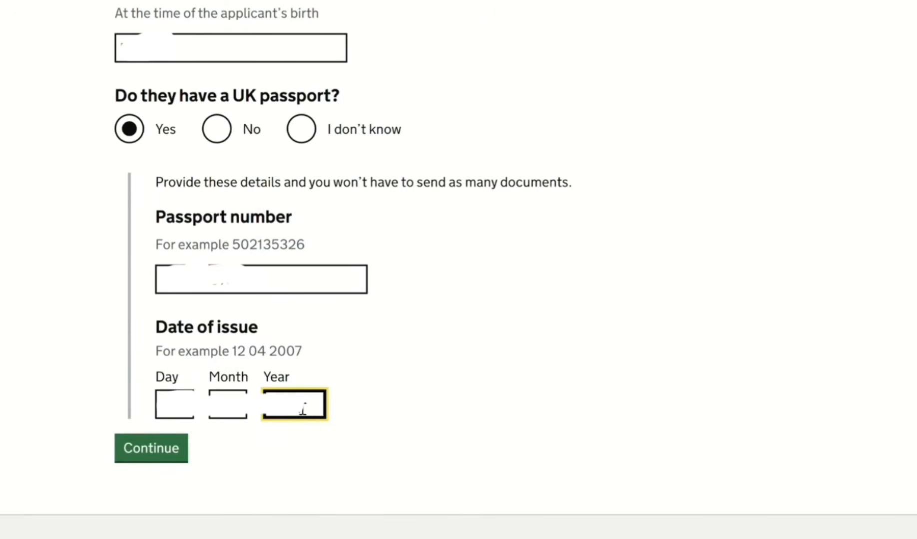
pyautogui.click(149, 452)
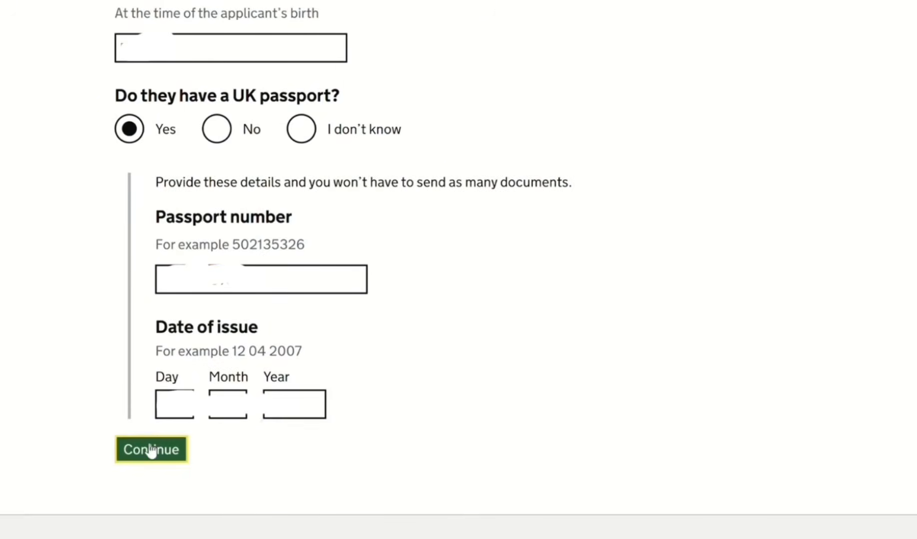
# Find the home address by its postcode, select the matching address and submit it.
pyautogui.click(169, 262)
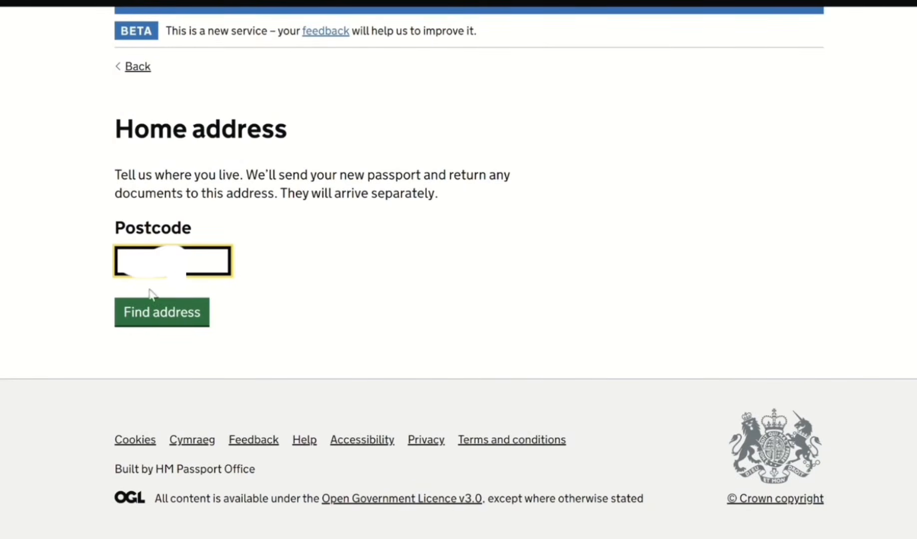
pyautogui.click(159, 320)
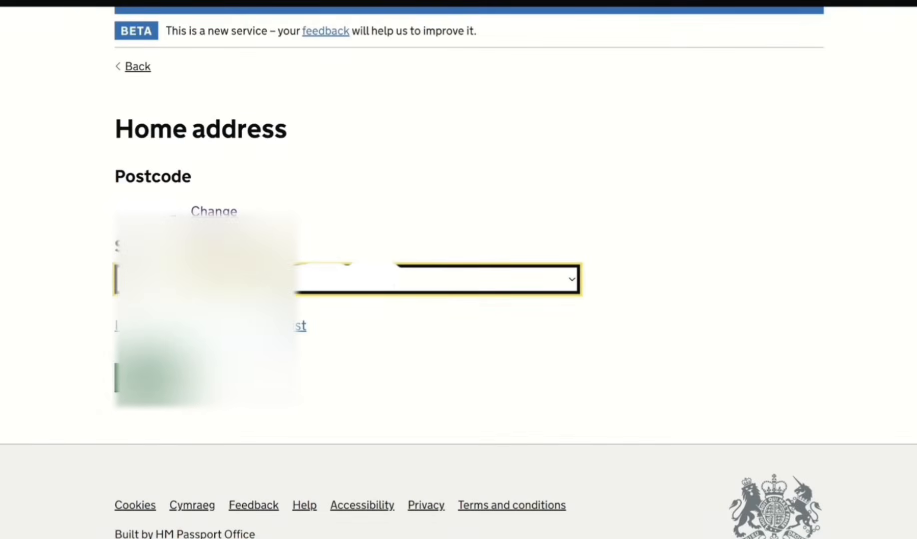
pyautogui.click(151, 377)
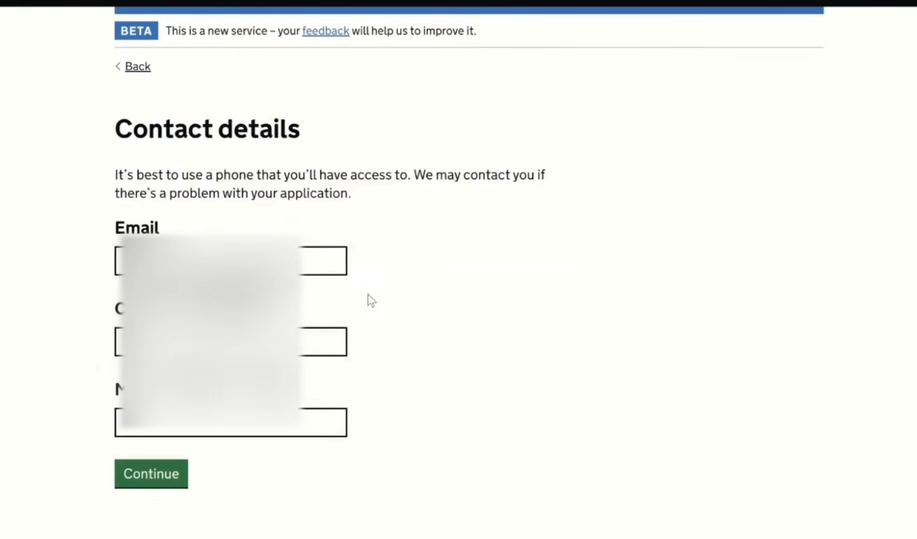
# Submit the contact email and phone number, and sign up for both email updates and text updates.
pyautogui.click(156, 430)
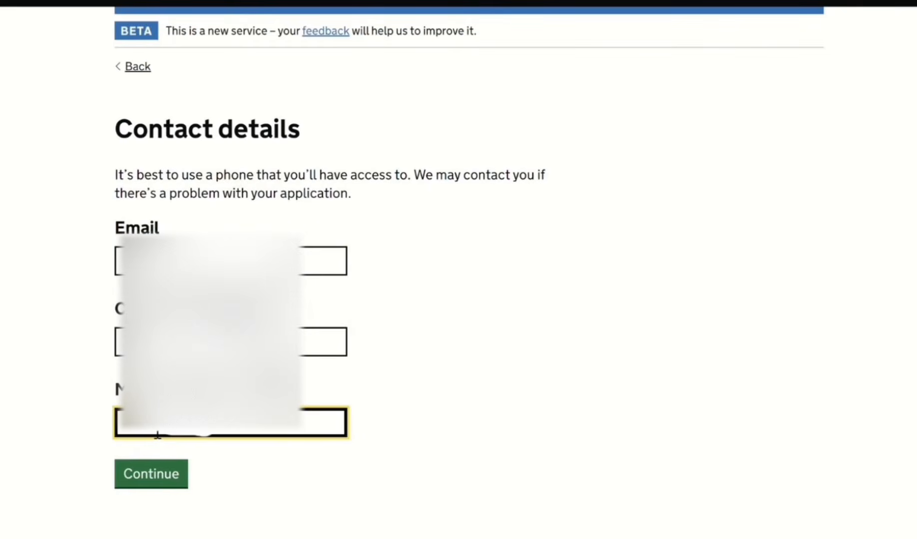
pyautogui.click(148, 478)
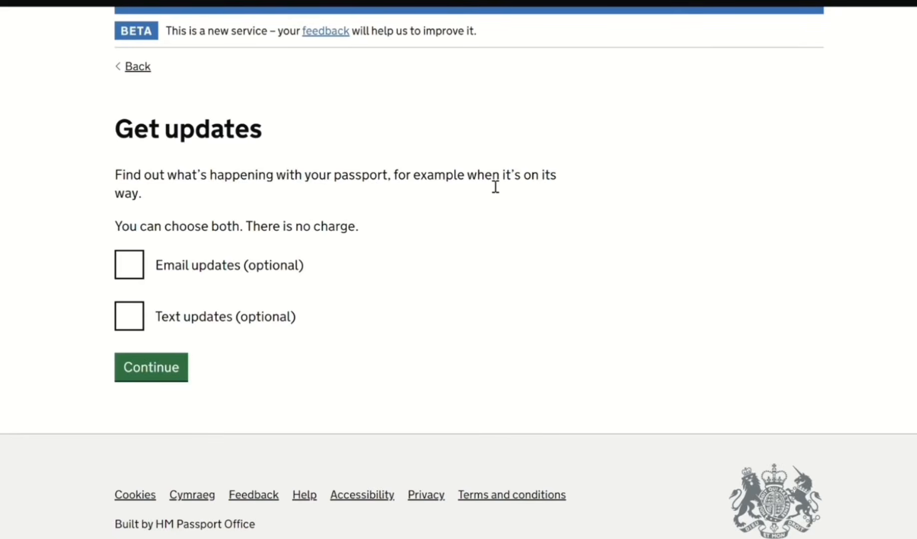
pyautogui.click(131, 321)
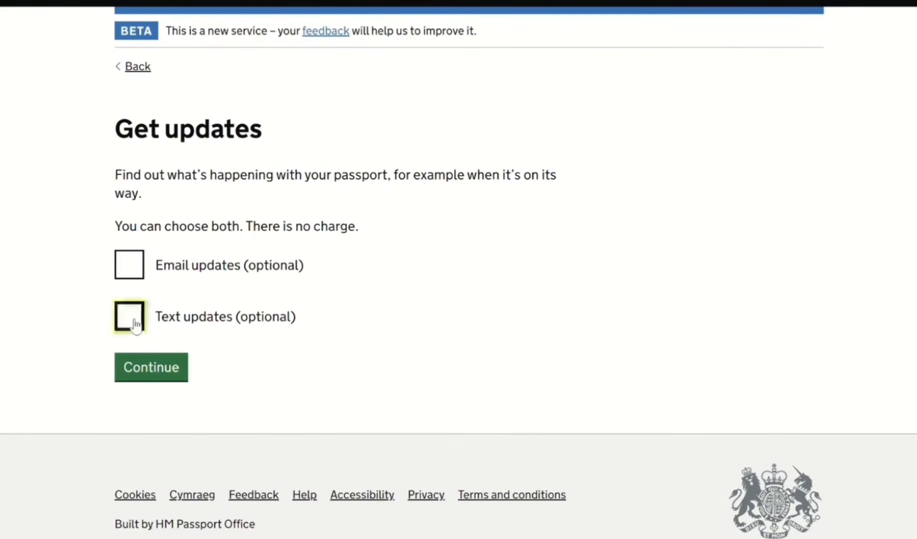
pyautogui.click(138, 264)
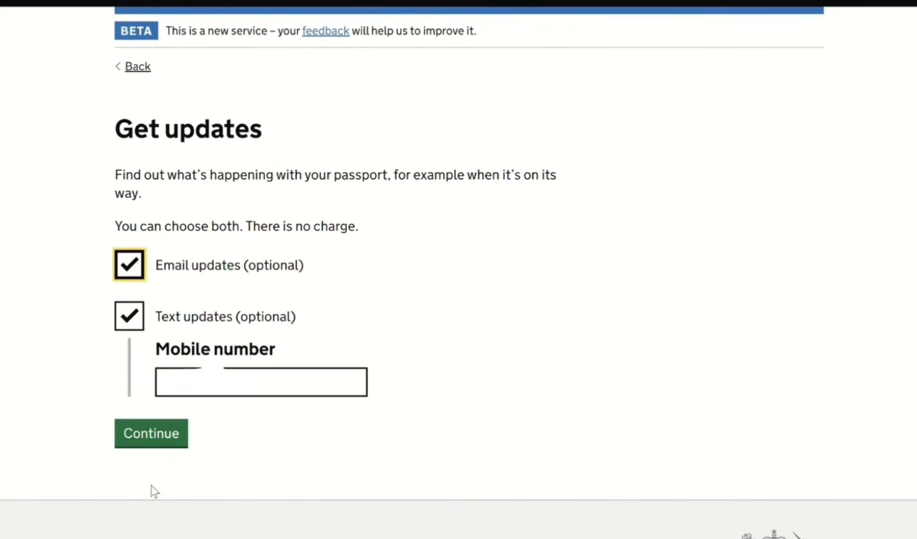
pyautogui.click(162, 440)
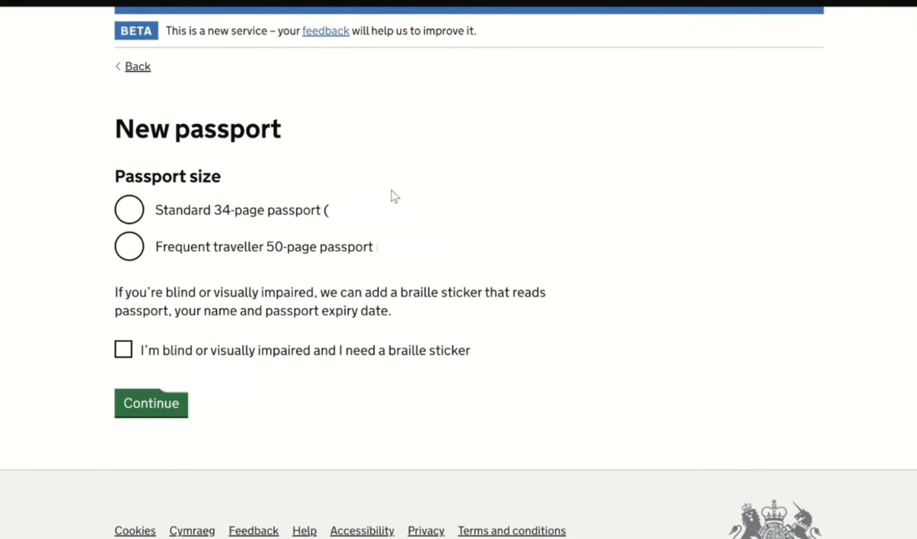
# Choose the Standard 34-page passport without a braille sticker, and submit Mother as the relationship to the applicant with the mother's full name.
pyautogui.click(131, 213)
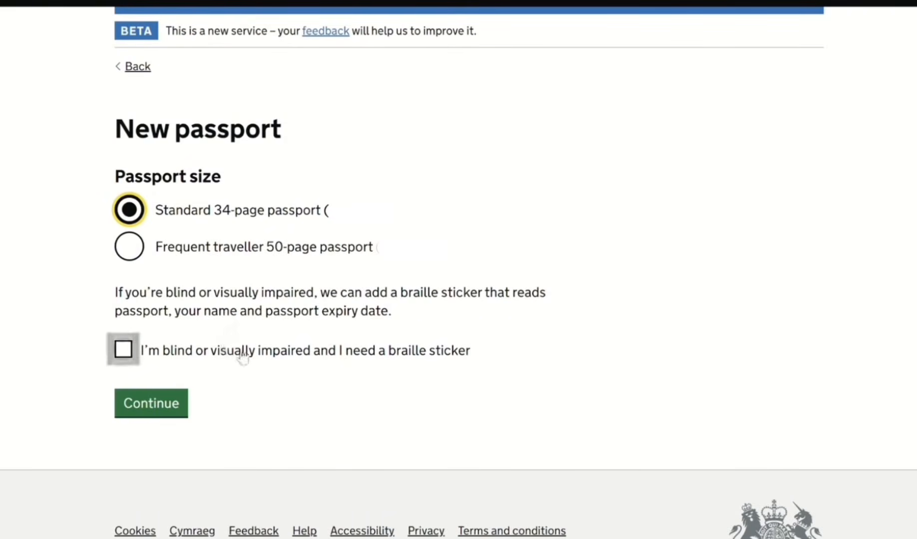
pyautogui.click(164, 413)
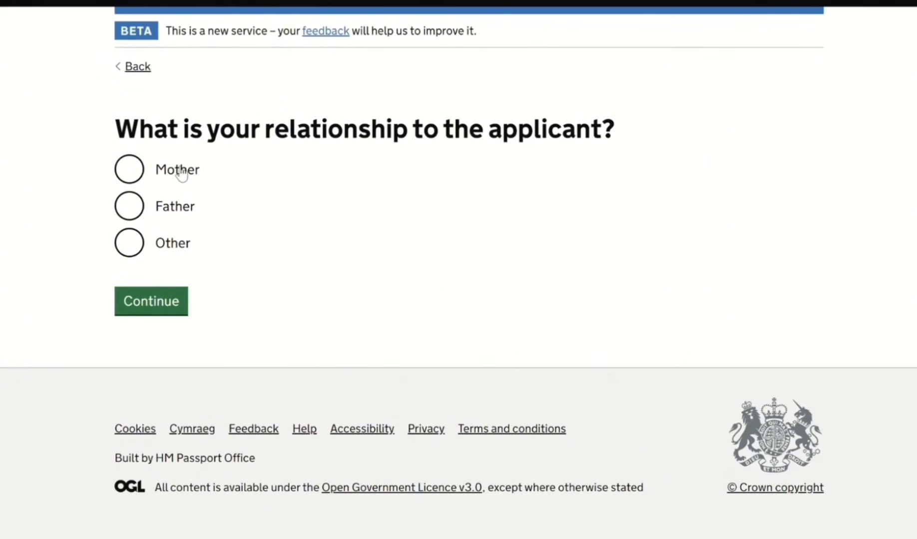
pyautogui.click(129, 169)
pyautogui.click(205, 302)
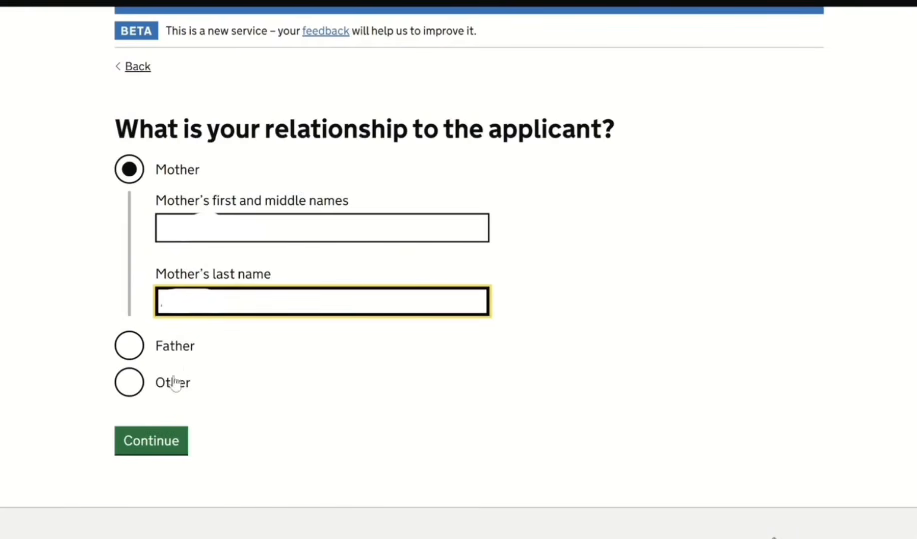
pyautogui.click(170, 440)
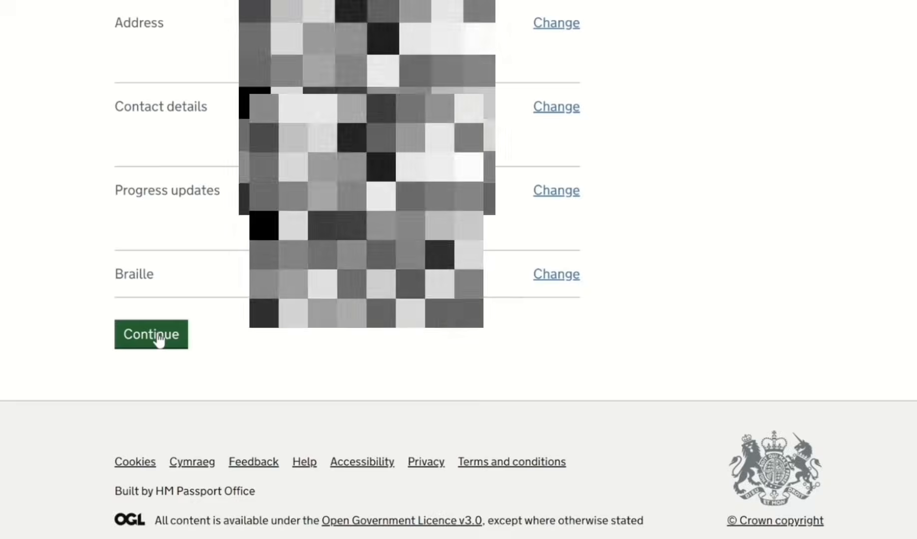
# Accept the summary of the application answers and continue past the information about having someone confirm the identity photo online.
pyautogui.click(158, 341)
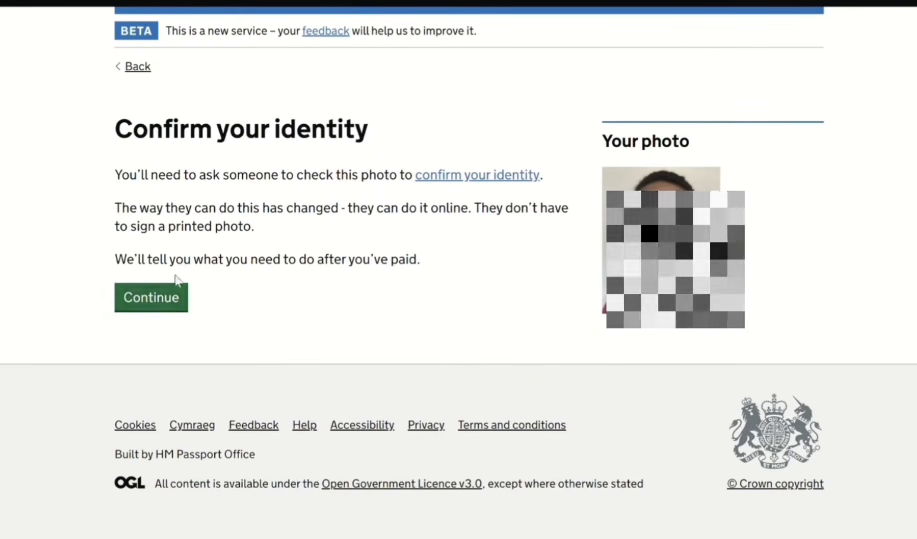
pyautogui.click(175, 302)
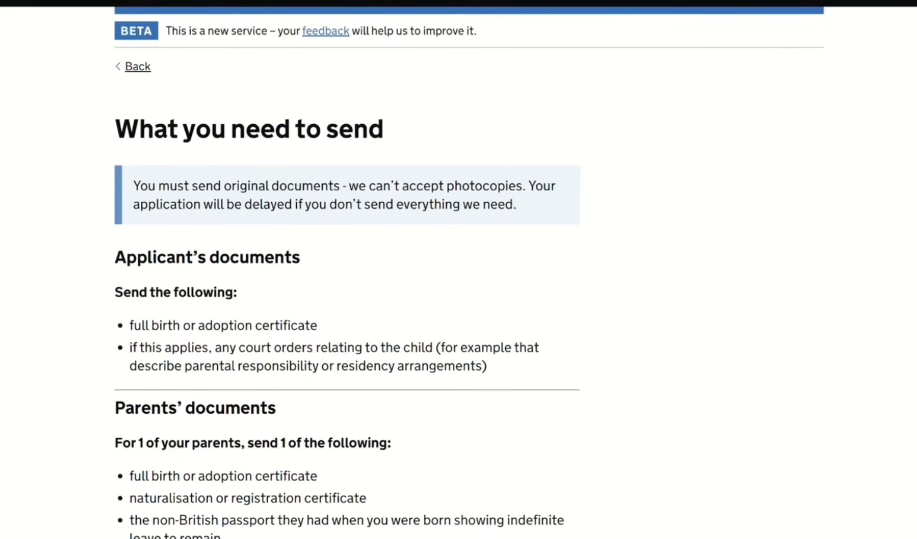
# Review which original documents to send for the applicant and the parents, and the cases that require additional documents.
pyautogui.scroll(-1, 458, 270)
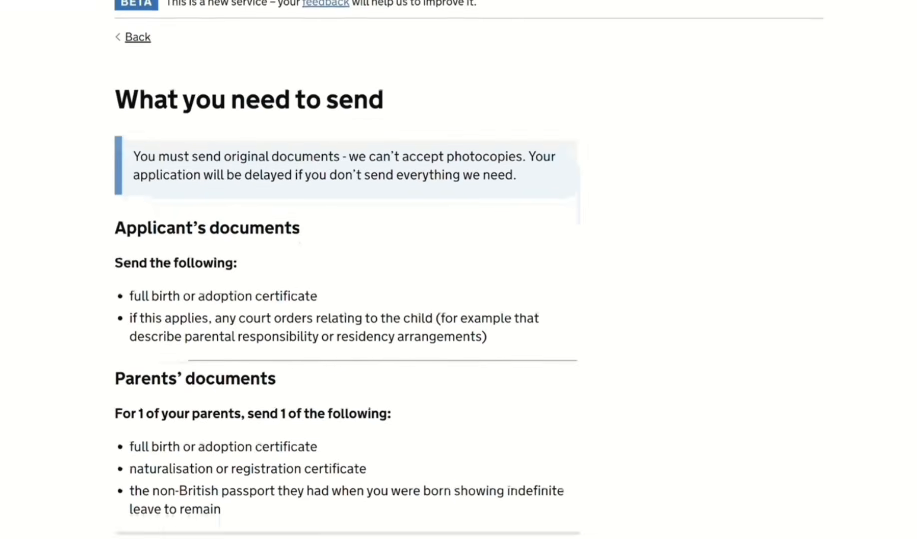
pyautogui.scroll(-2, 459, 270)
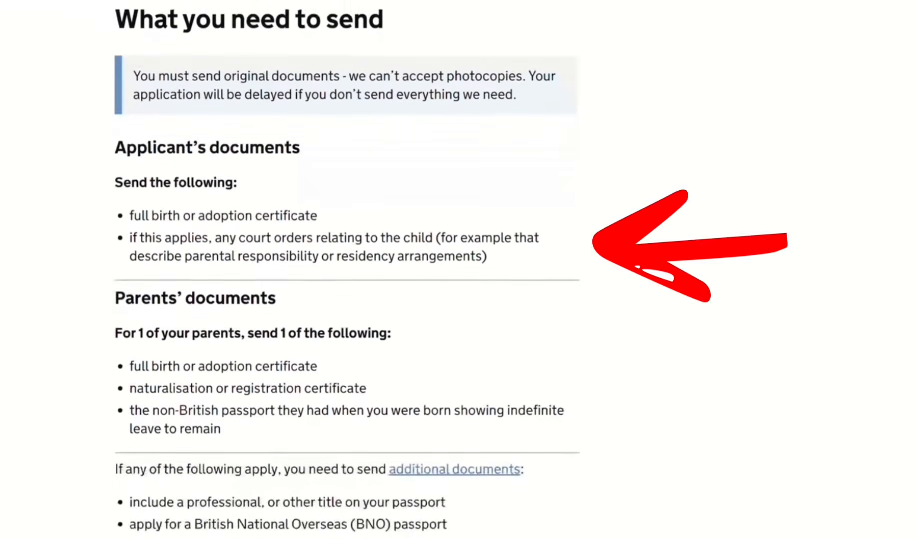
pyautogui.scroll(-1, 458, 270)
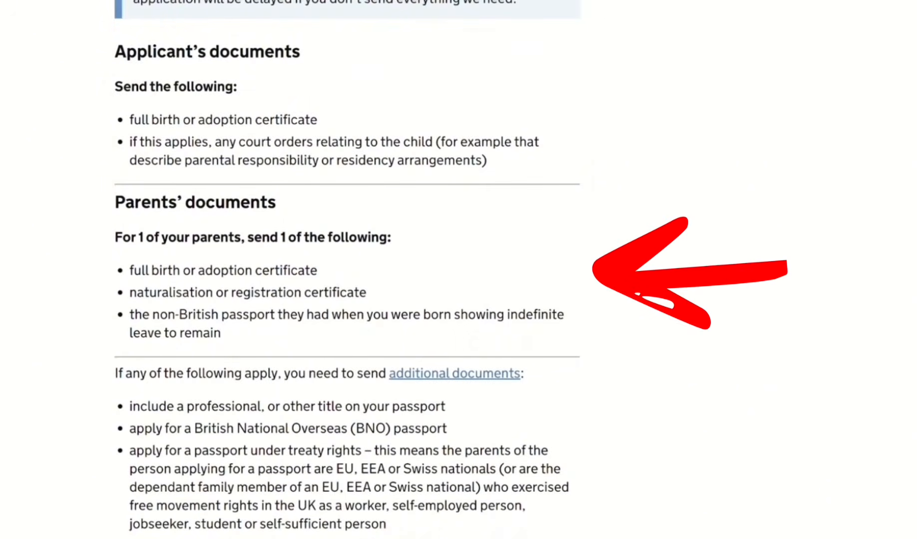
pyautogui.scroll(-2, 458, 270)
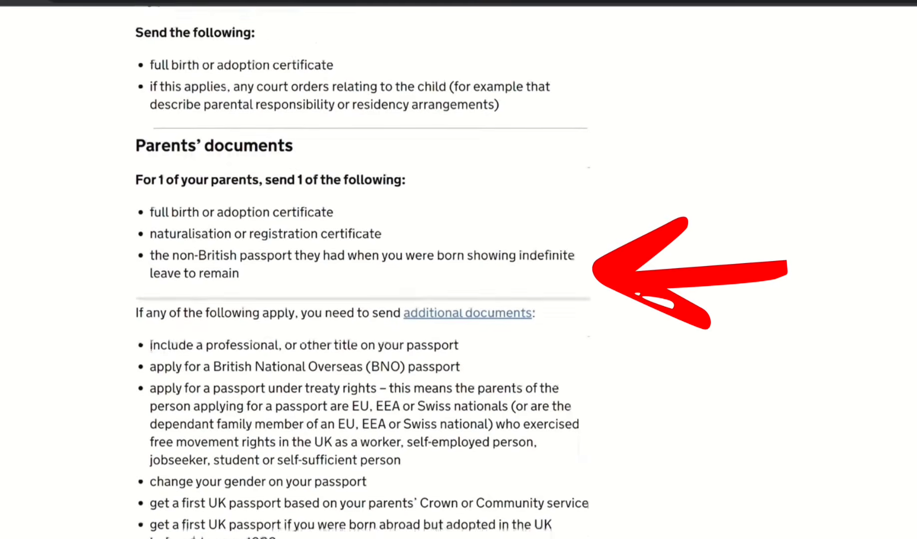
pyautogui.scroll(-2, 458, 270)
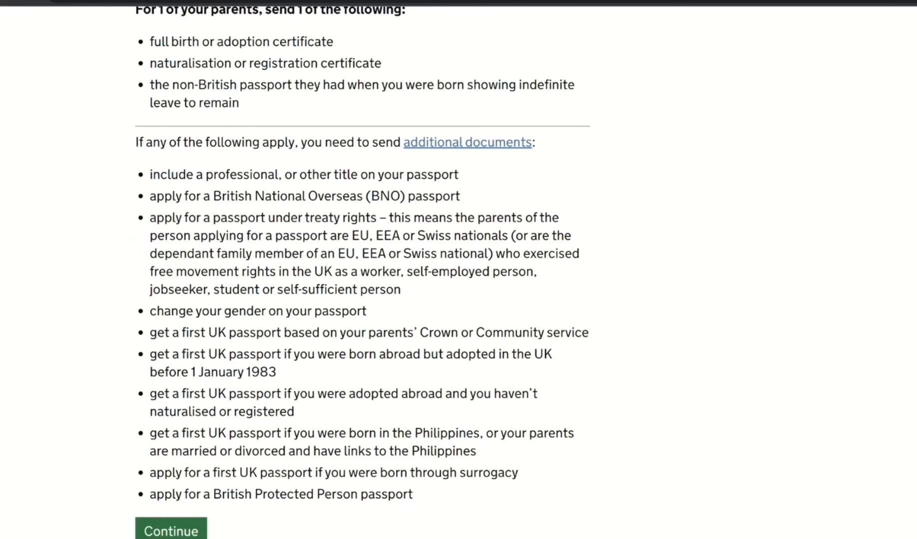
# Continue past the list of required documents and submit Standard post (free) as the way to return the documents.
pyautogui.scroll(-4, 263, 308)
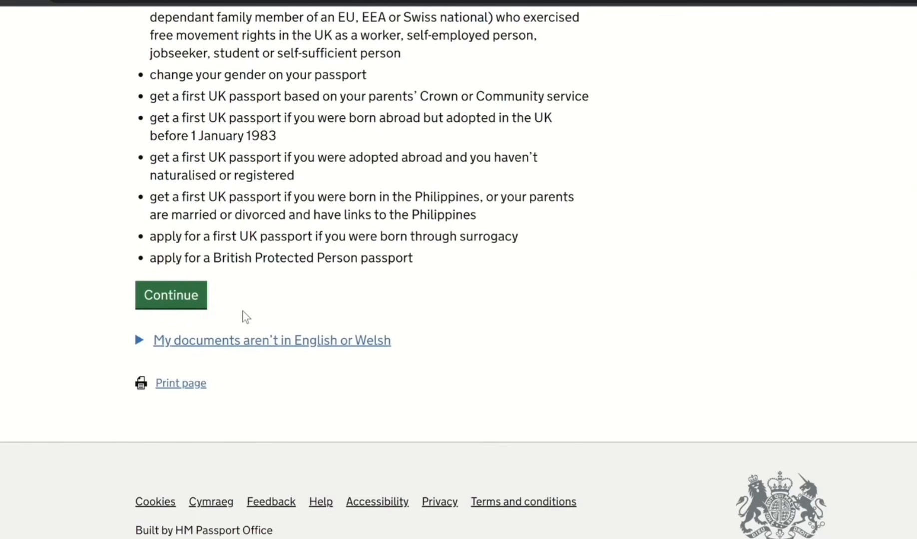
pyautogui.click(170, 303)
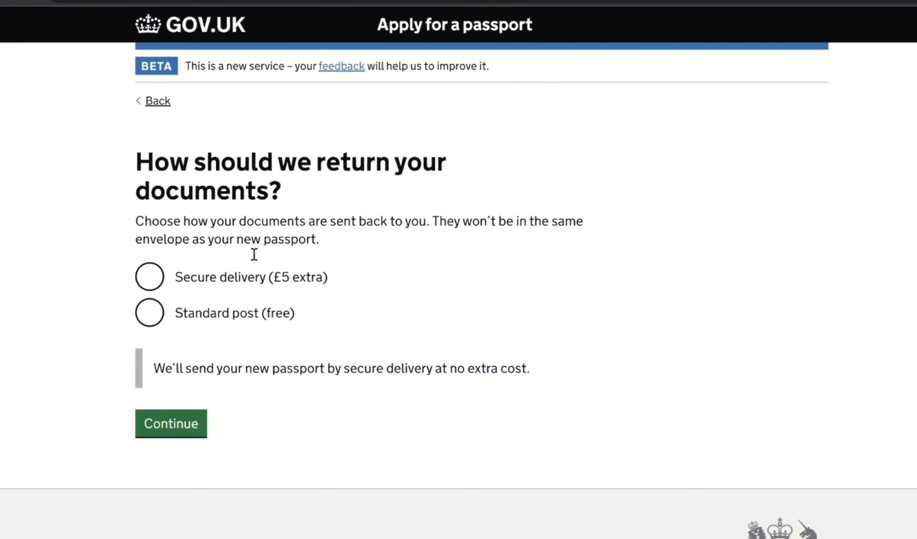
pyautogui.click(158, 316)
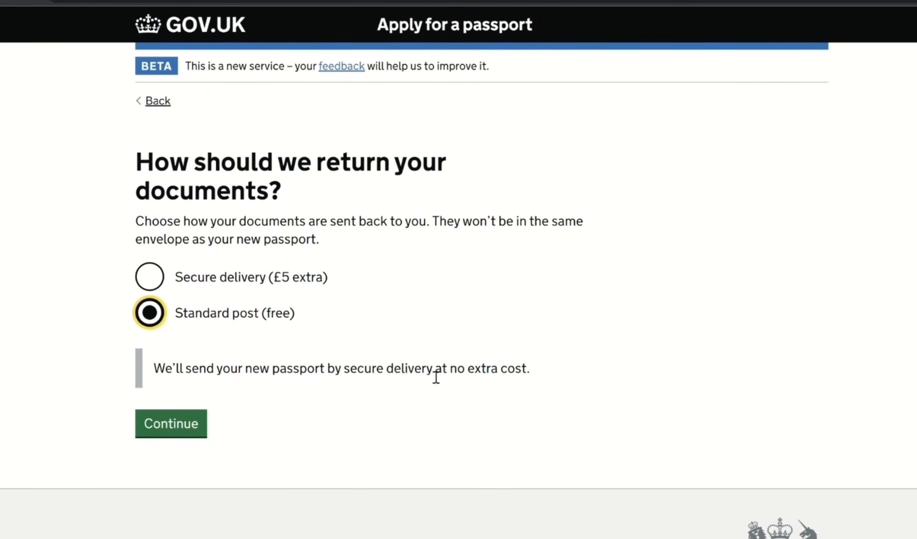
pyautogui.click(162, 424)
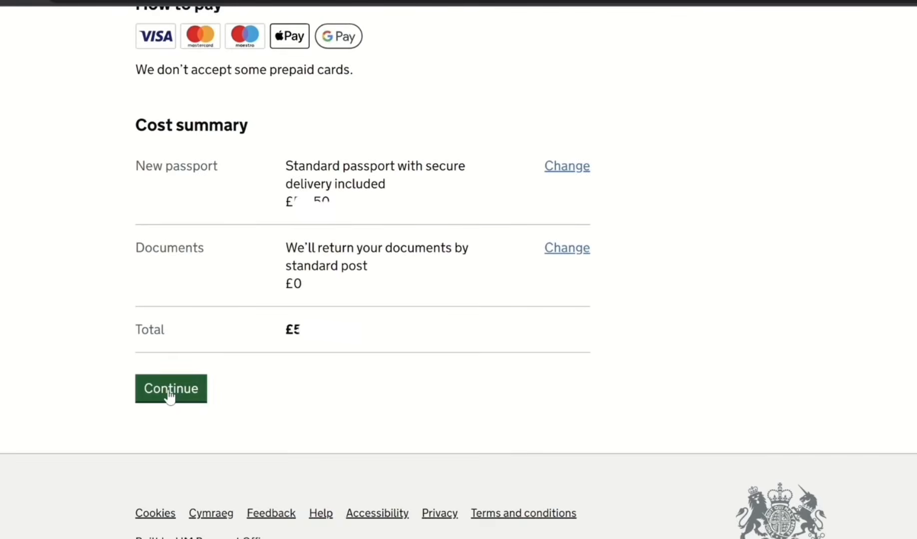
# Accept the cost summary and agree to the declaration to proceed to payment.
pyautogui.click(170, 392)
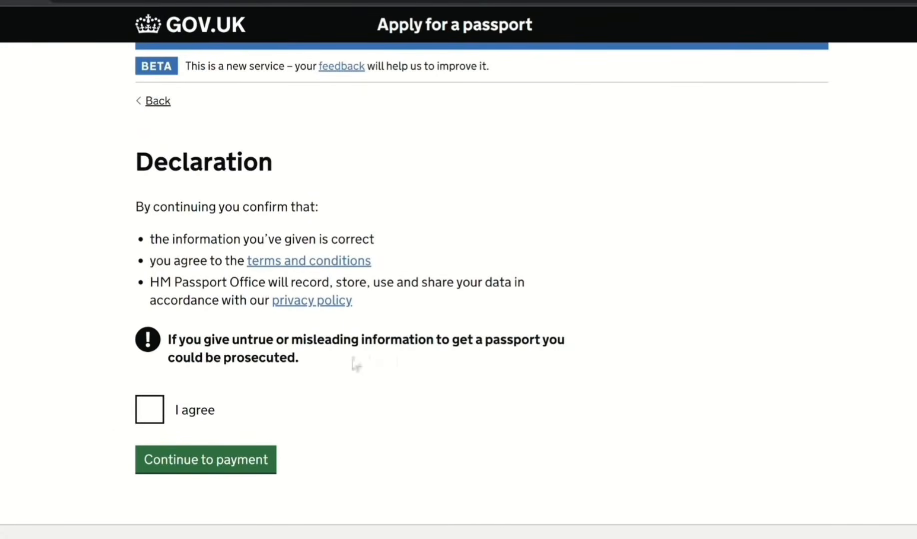
pyautogui.click(149, 414)
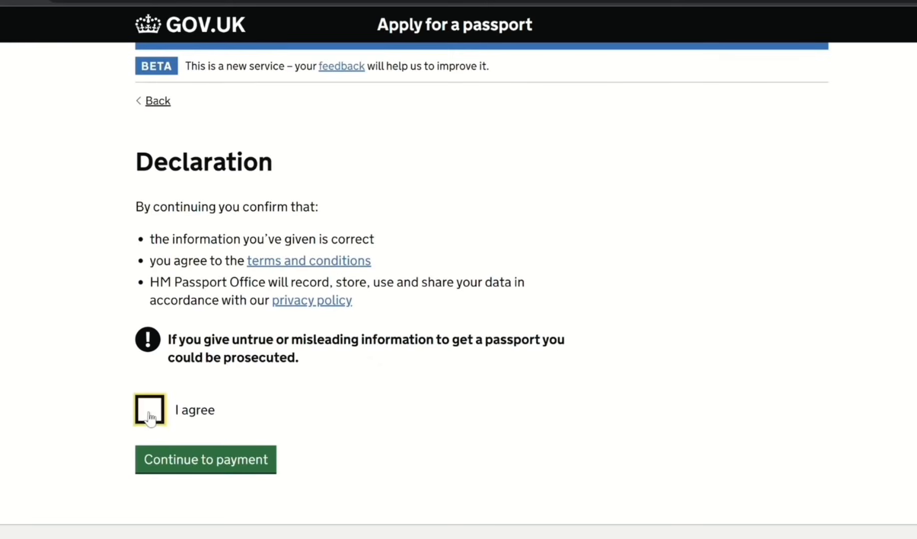
pyautogui.click(215, 477)
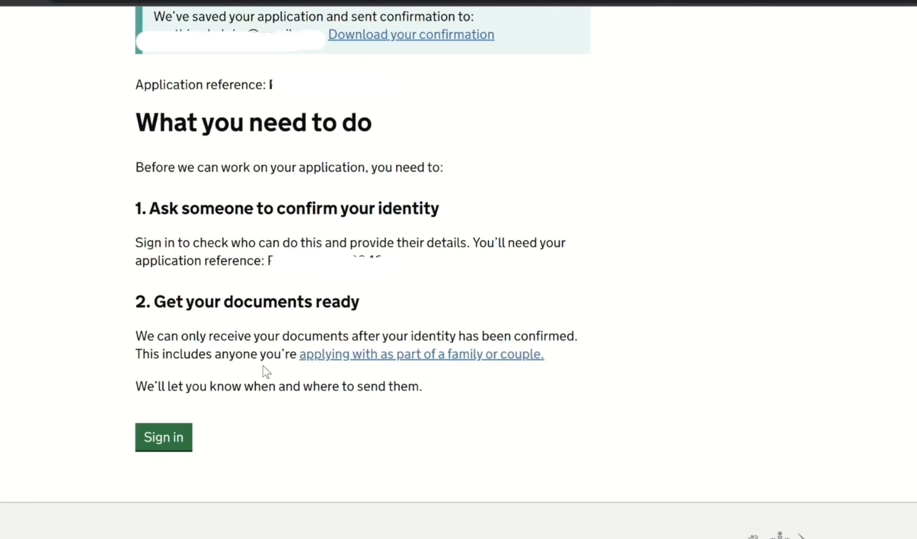
# Sign in to manage the submitted application, giving the contact email and the applicant's date of birth.
pyautogui.click(159, 442)
pyautogui.click(194, 290)
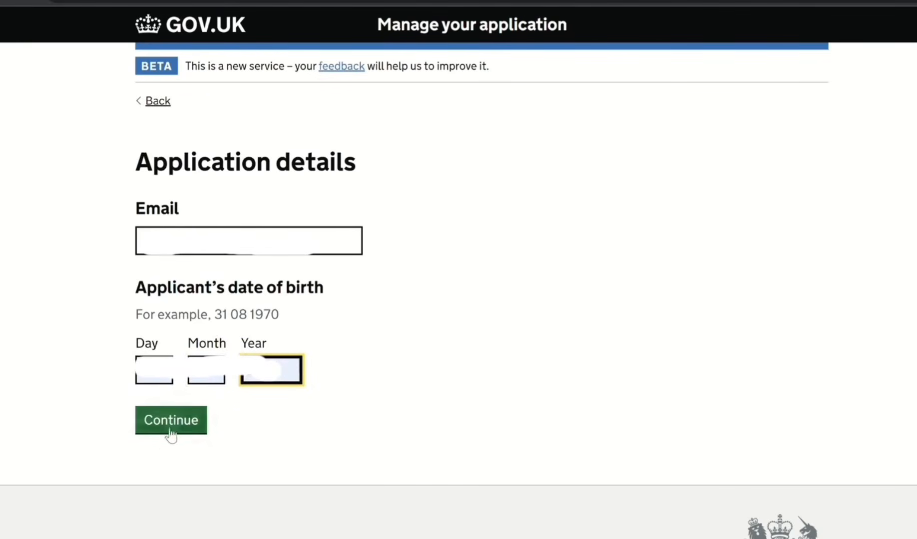
pyautogui.click(170, 430)
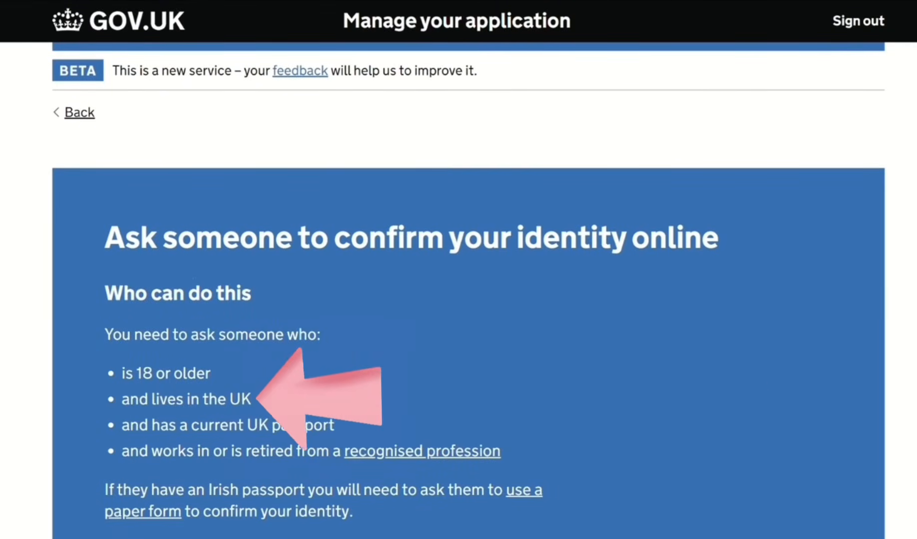
# Go through the identity confirmation guidance and submit the confirming person's name and email, declaring that they have been contacted.
pyautogui.scroll(-3, 458, 270)
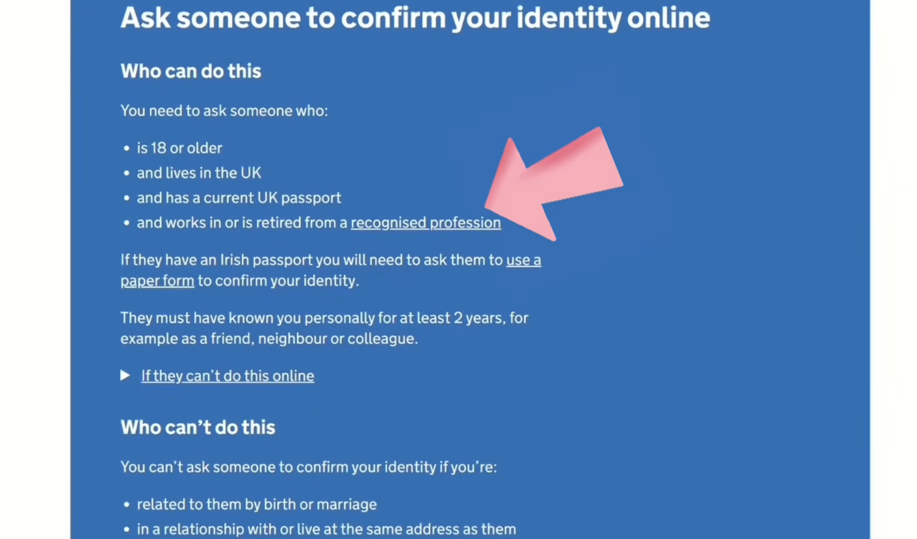
pyautogui.scroll(-1, 458, 269)
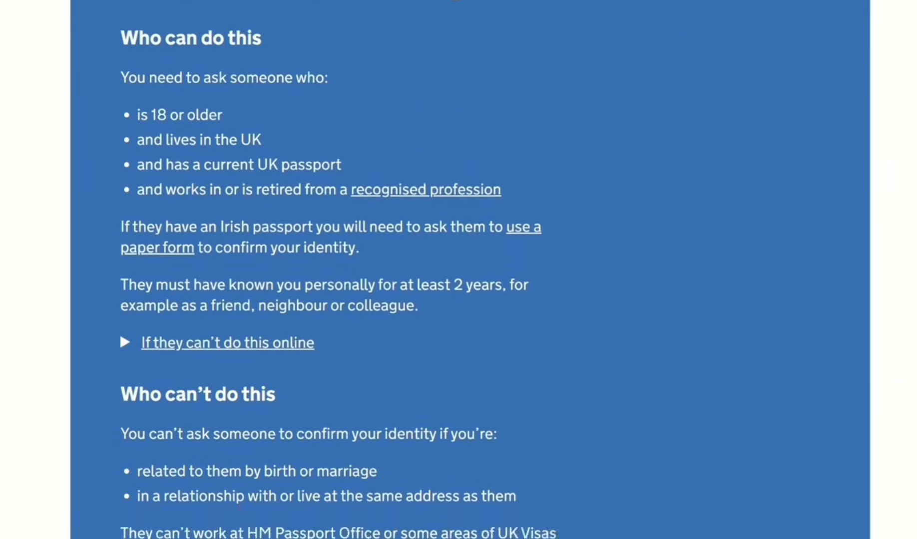
pyautogui.scroll(-3, 458, 270)
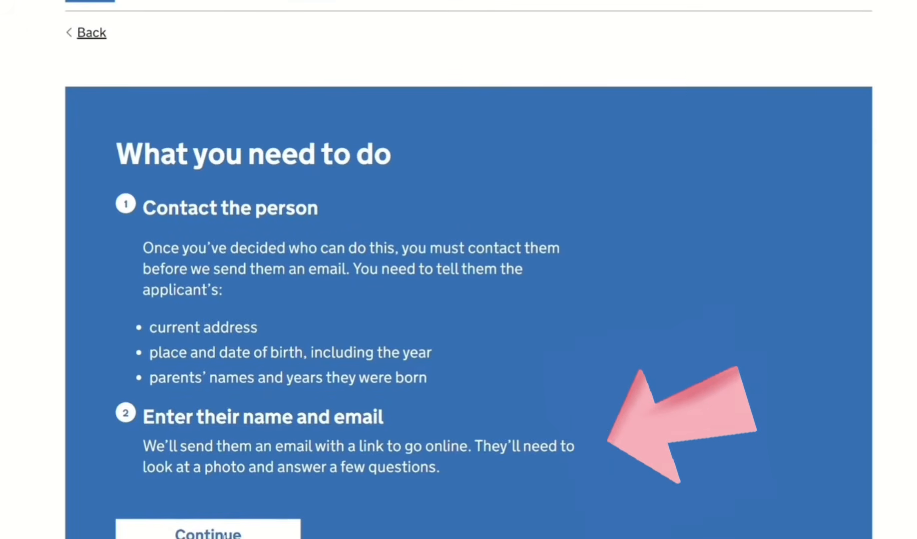
pyautogui.click(224, 535)
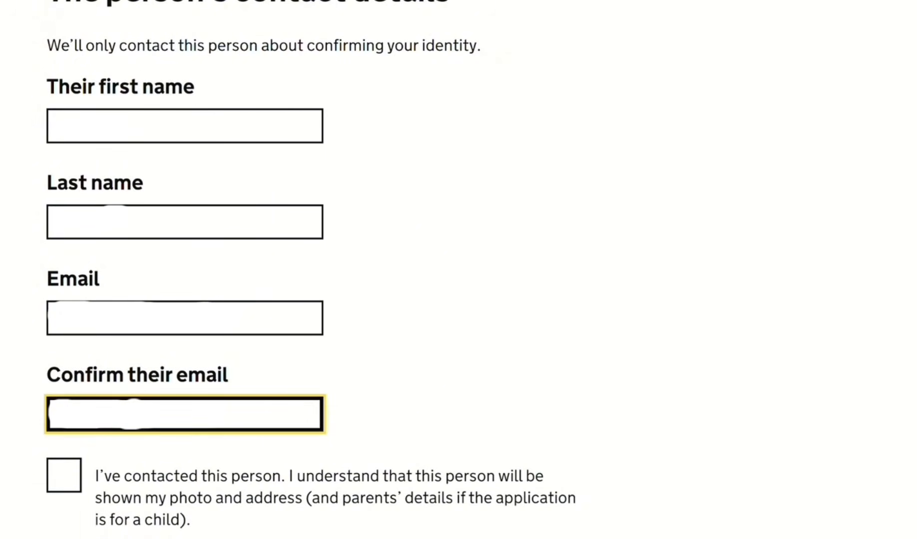
pyautogui.click(66, 488)
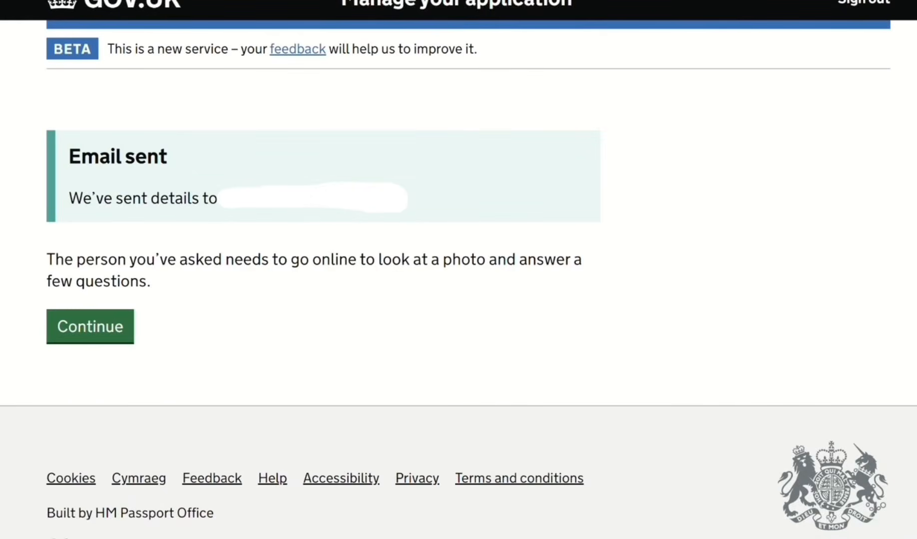
pyautogui.click(90, 326)
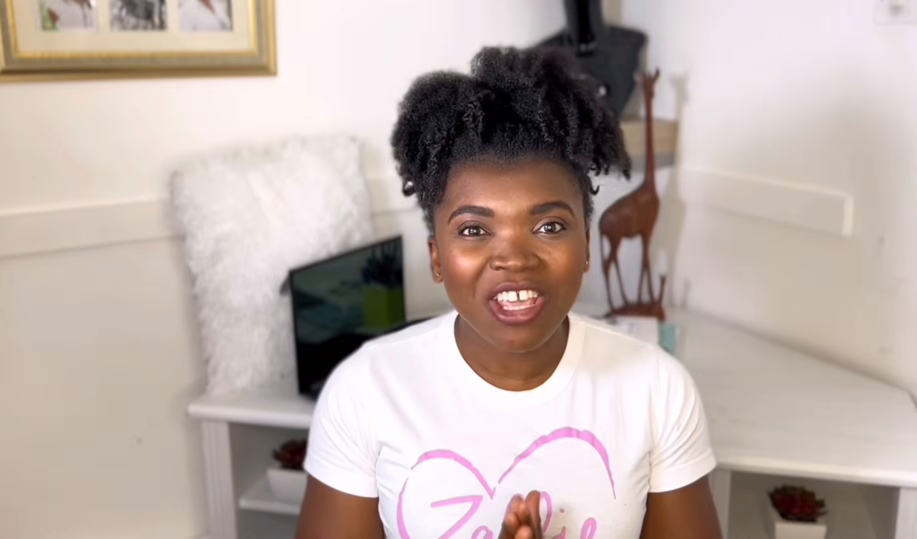